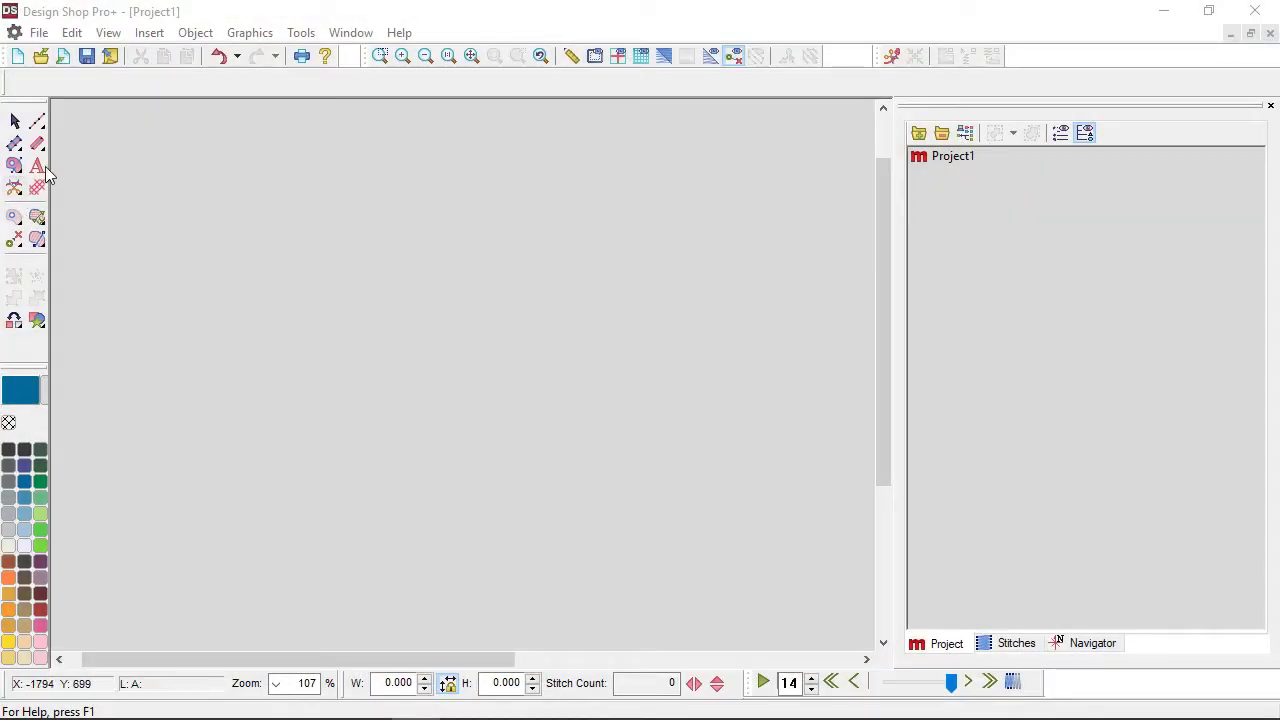
Place a new lettering object on the canvas and open its empty Object Properties text box
click(38, 166)
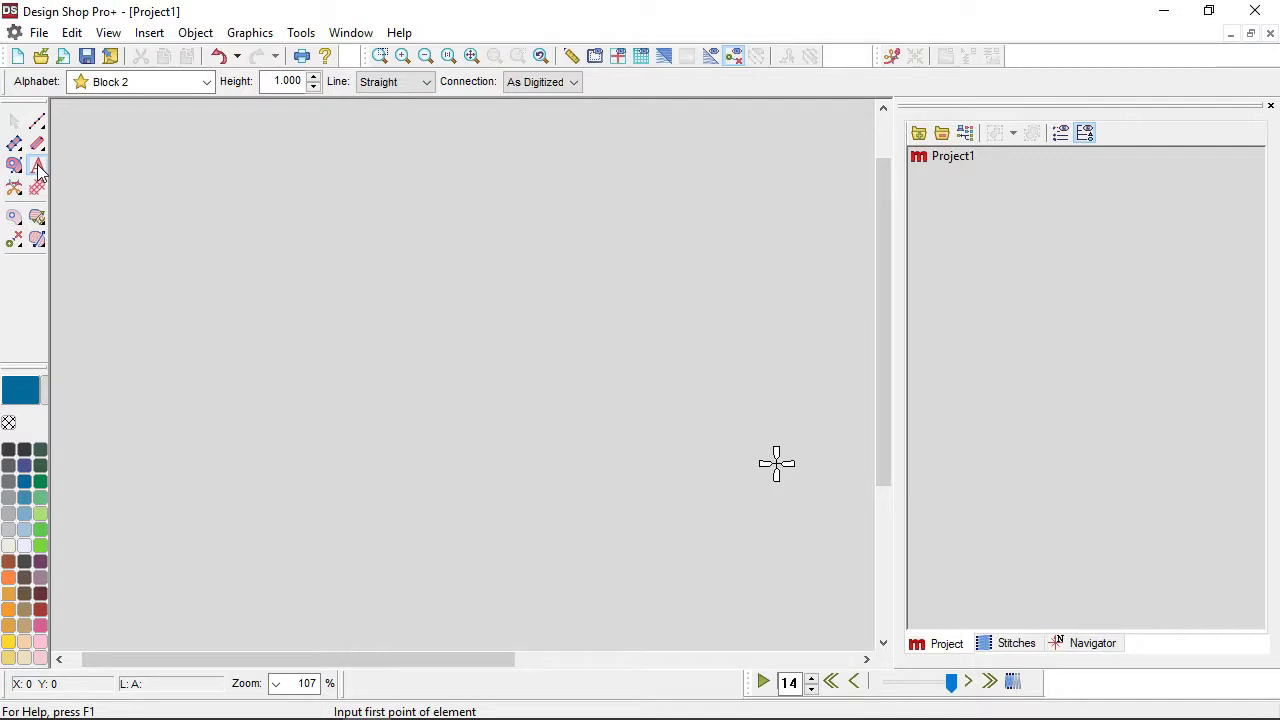
click(289, 350)
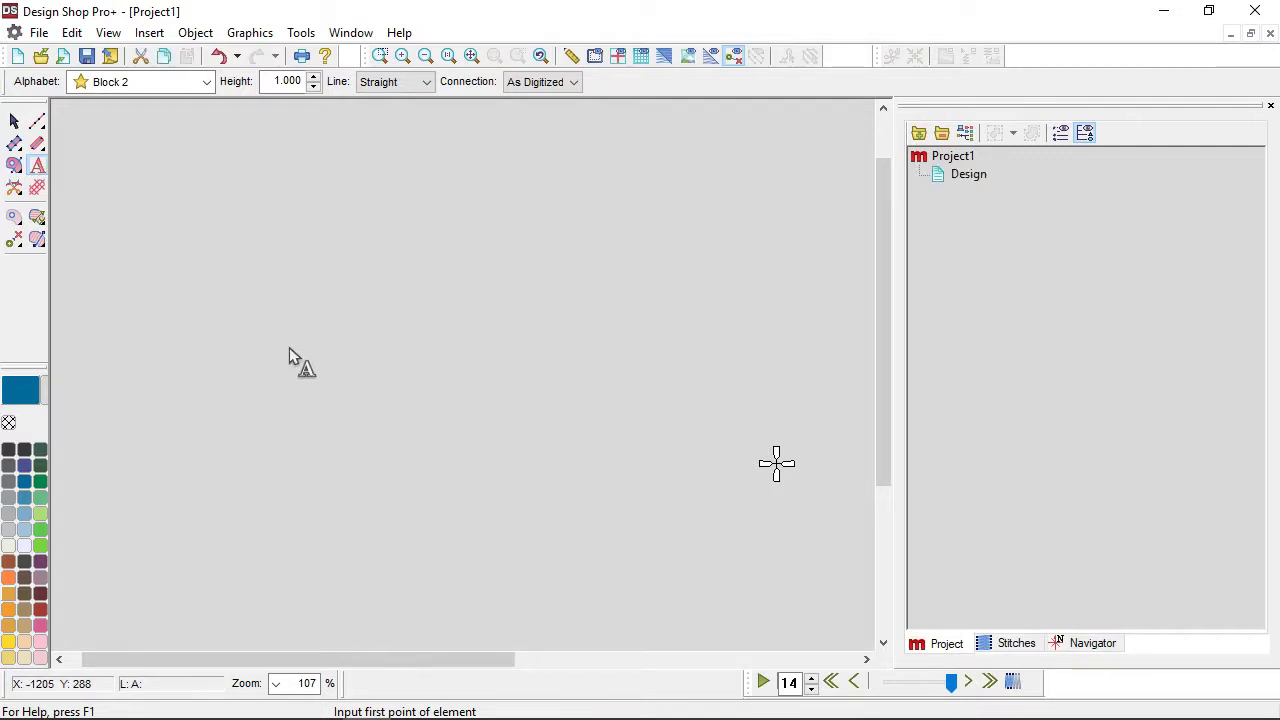
key(Return)
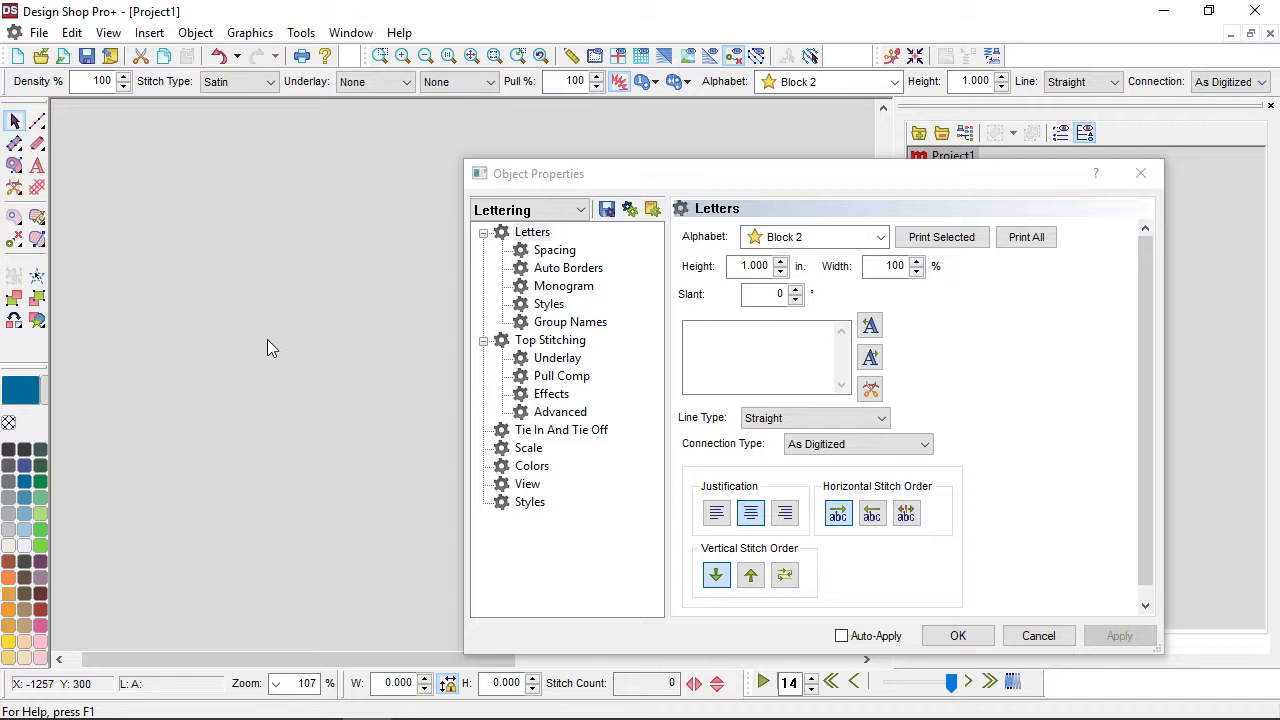
click(733, 355)
Bring up Character Map and arrange it beside the lettering properties dialog
mouse_move(822, 690)
click(513, 700)
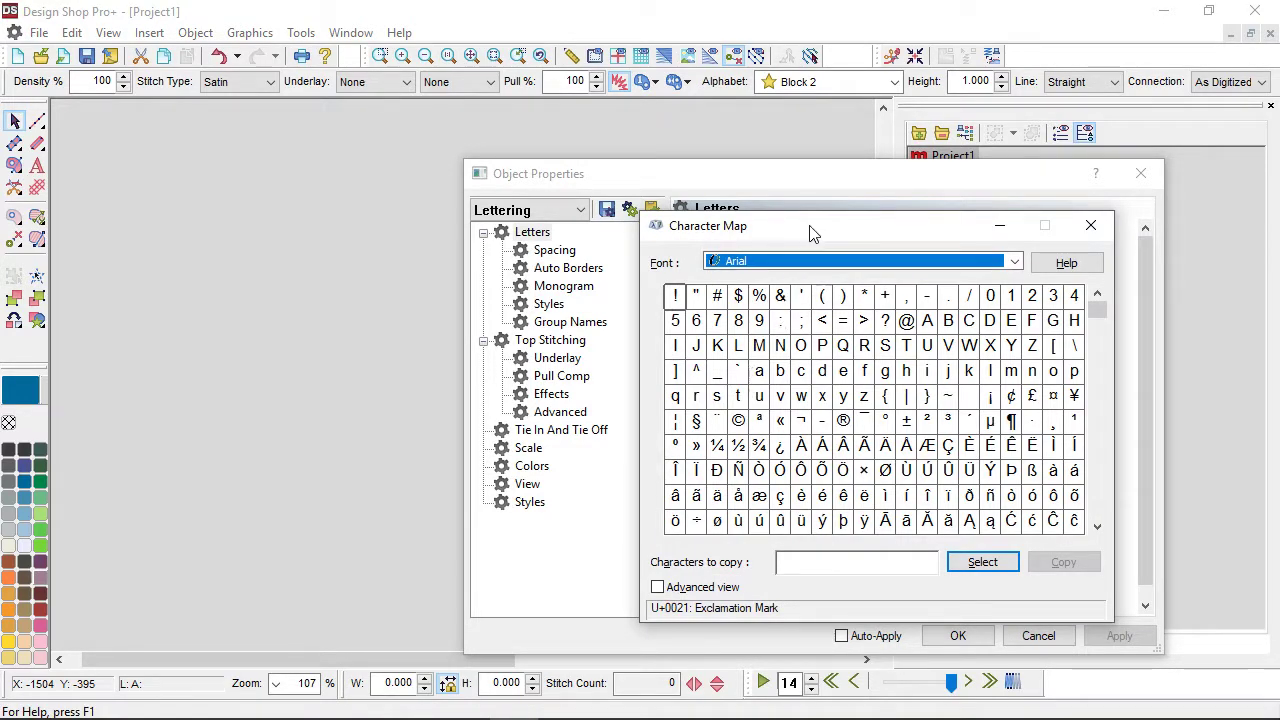
drag(811, 234, 949, 98)
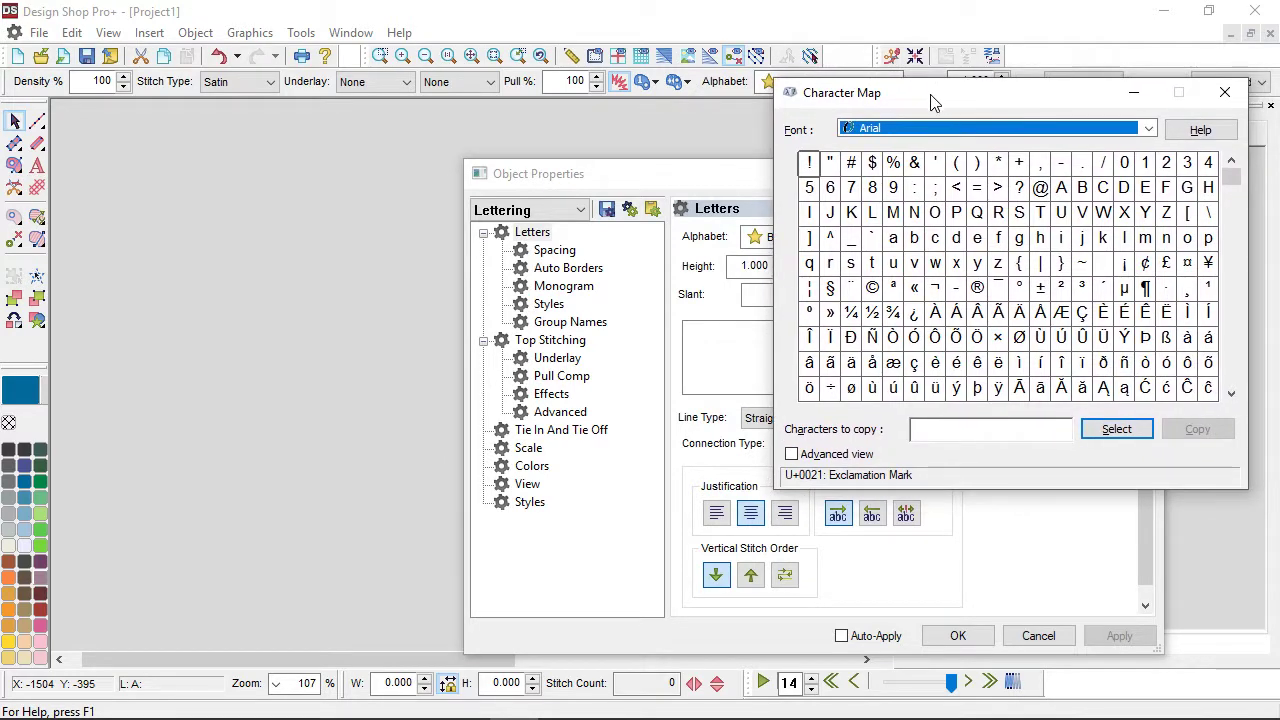
drag(721, 177, 338, 157)
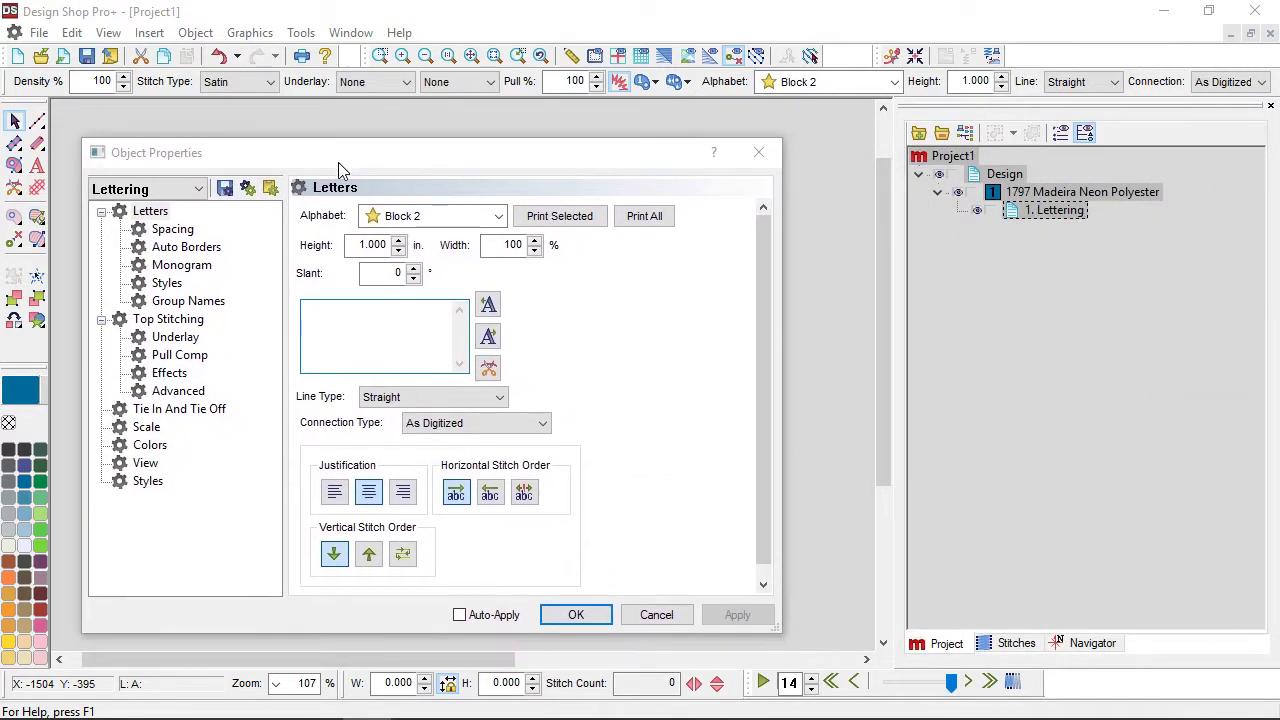
click(513, 700)
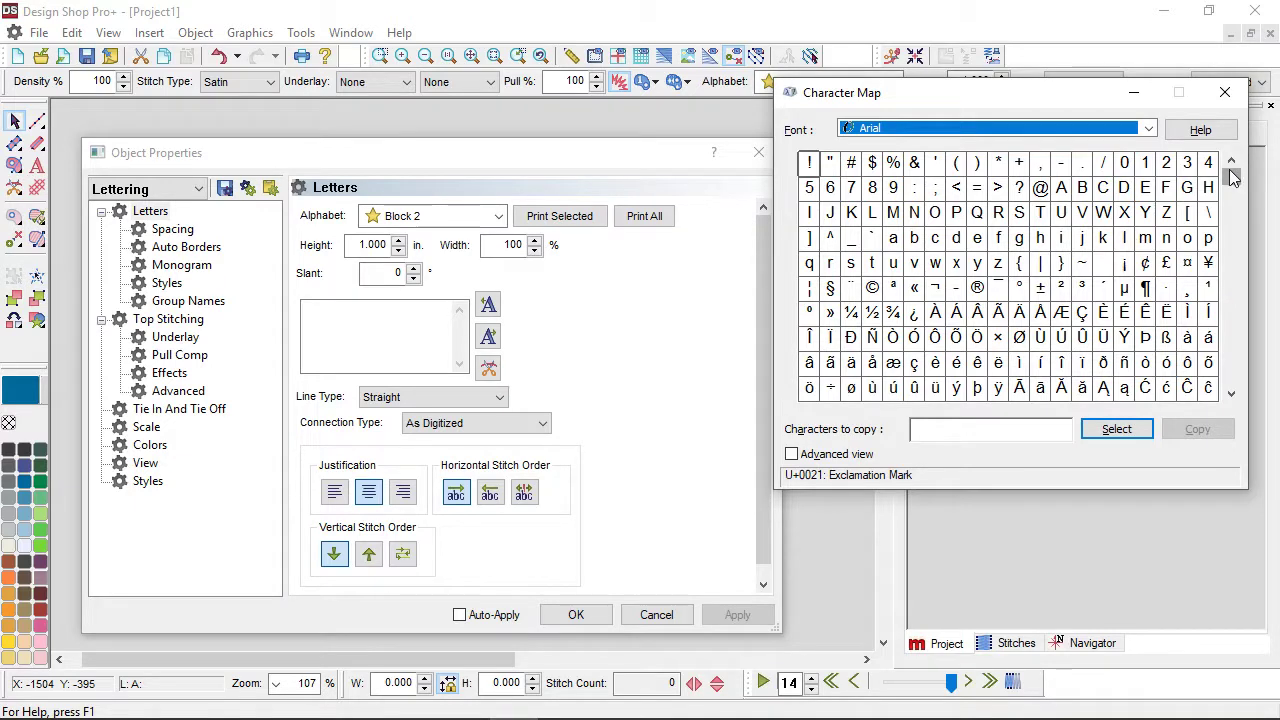
Copy the ñ character from Character Map into the lettering text box
drag(1233, 177, 1233, 190)
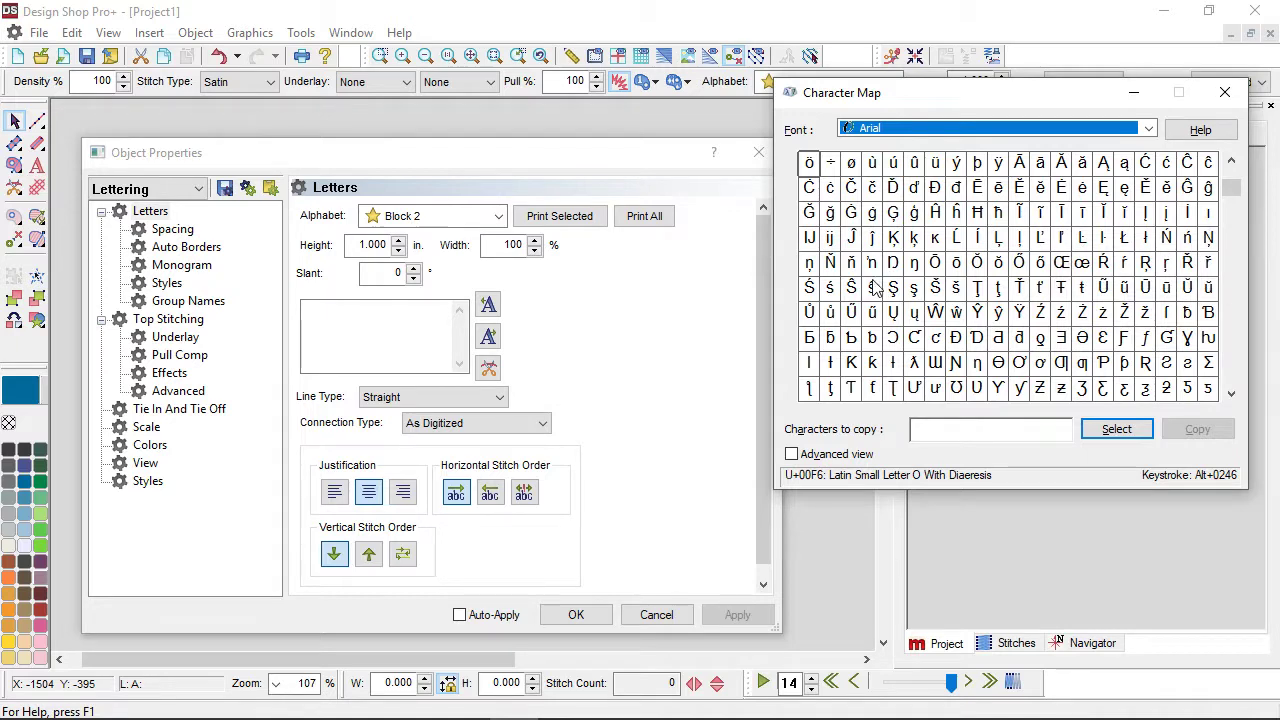
click(1232, 163)
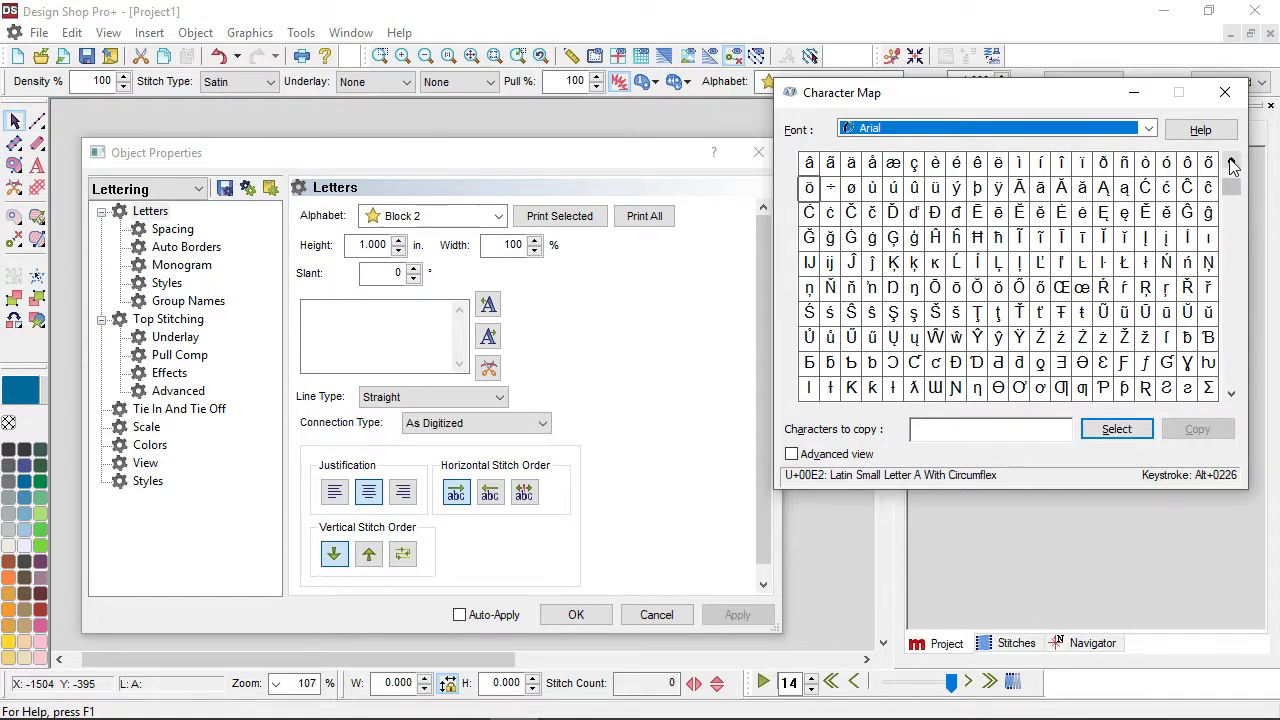
click(1232, 163)
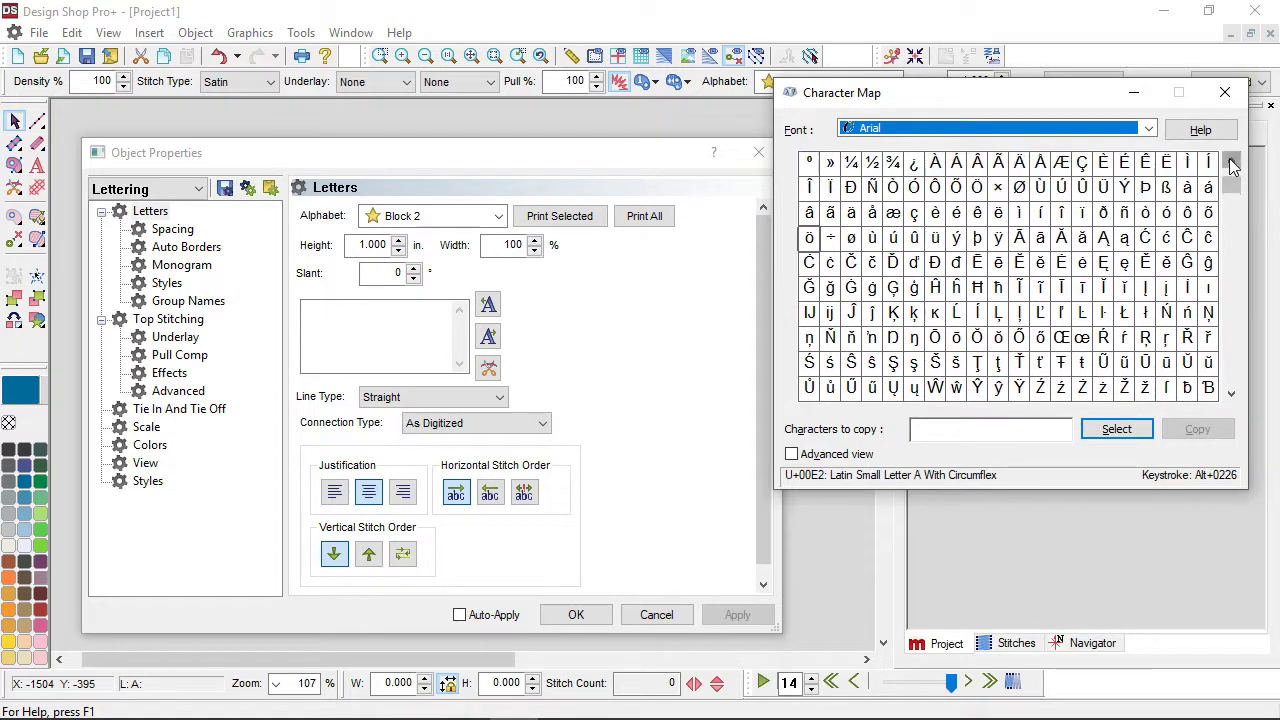
double_click(1124, 213)
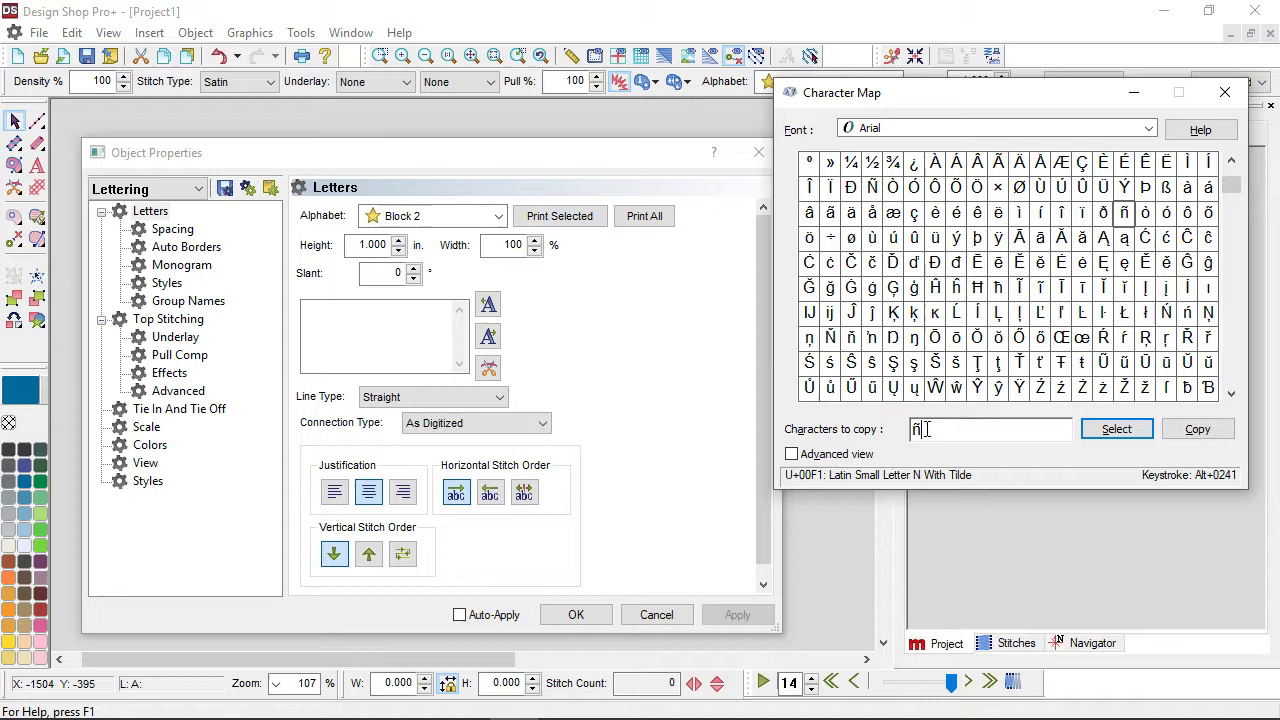
drag(926, 429, 910, 428)
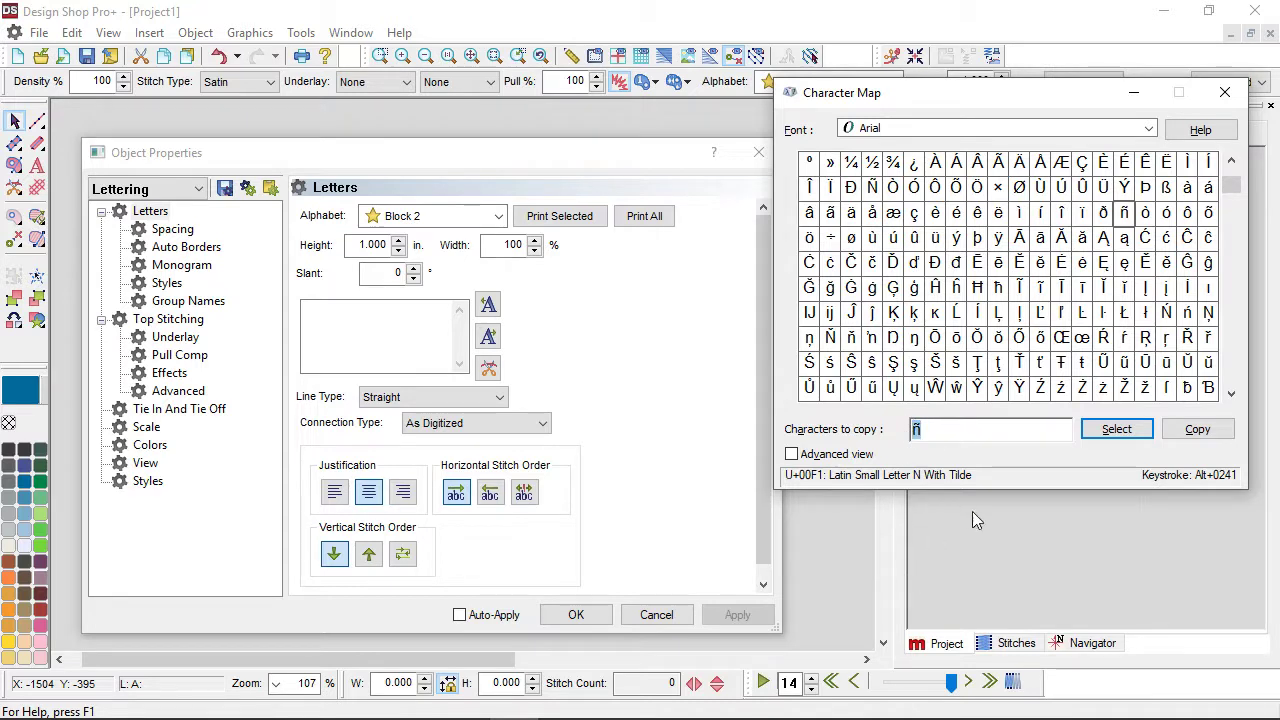
click(1222, 429)
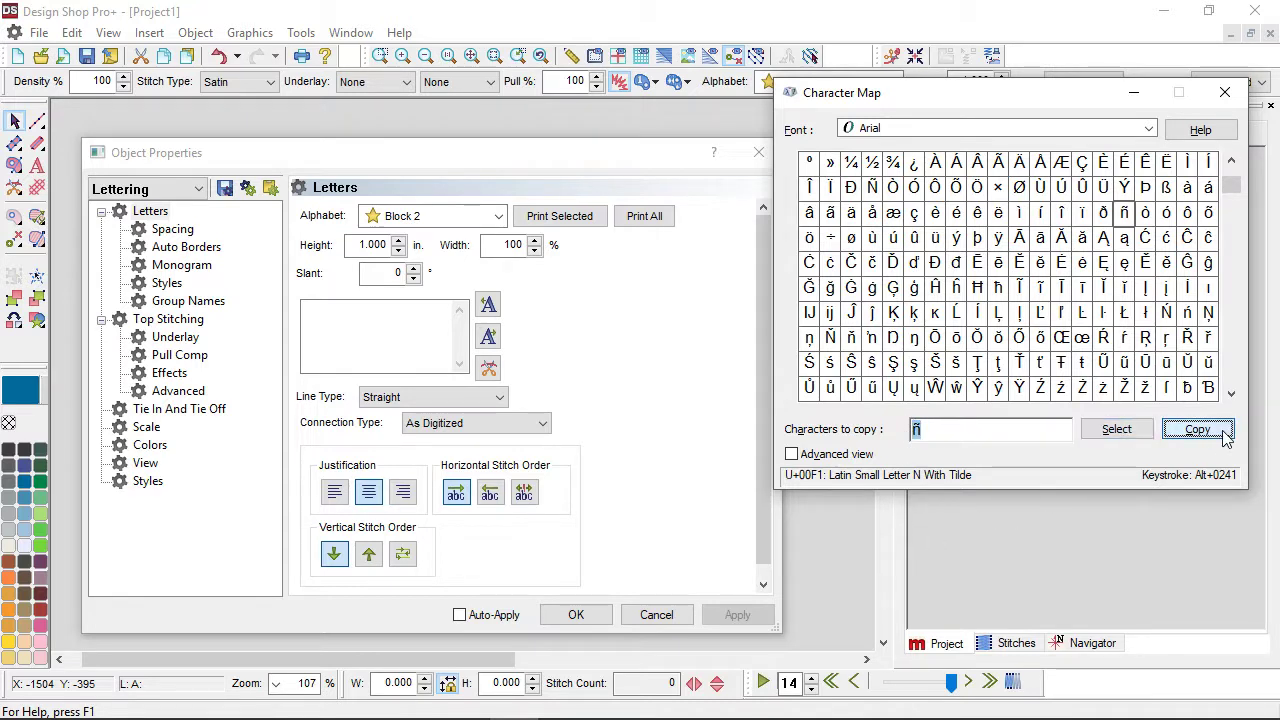
click(341, 330)
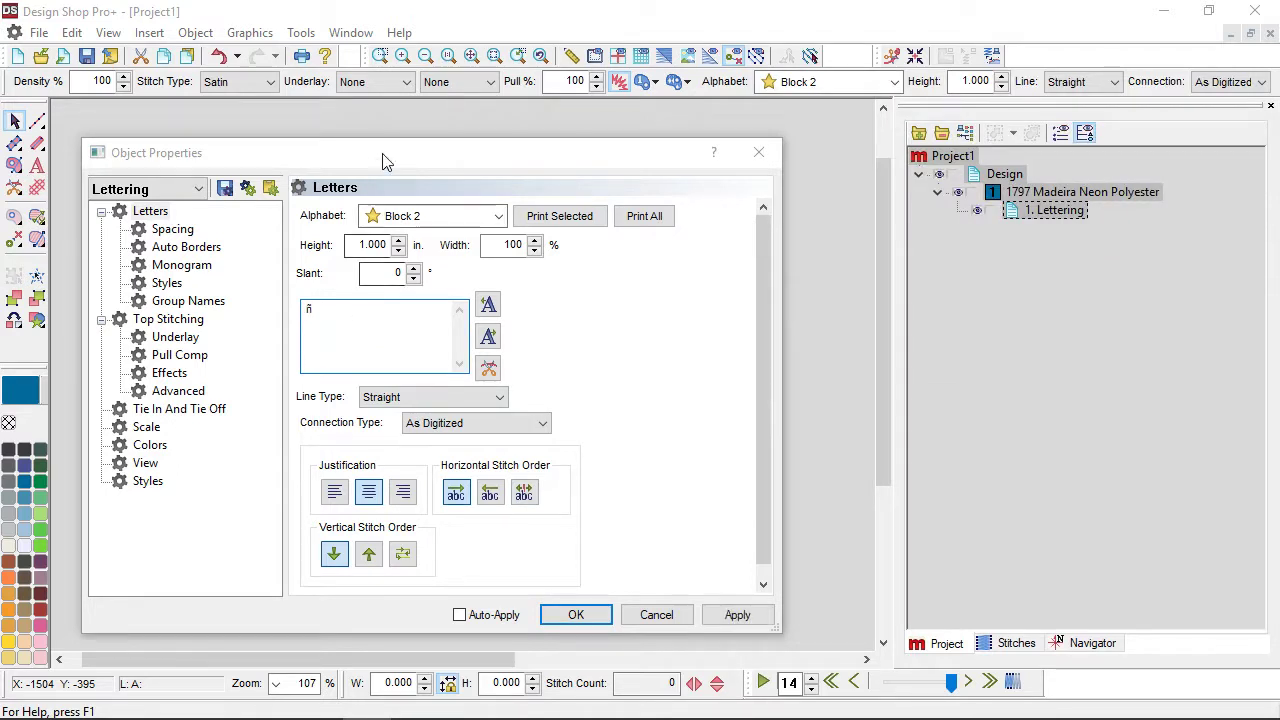
Apply the ñ in Block 2 and dismiss the 'not part of this alphabet' warning
drag(385, 160, 735, 65)
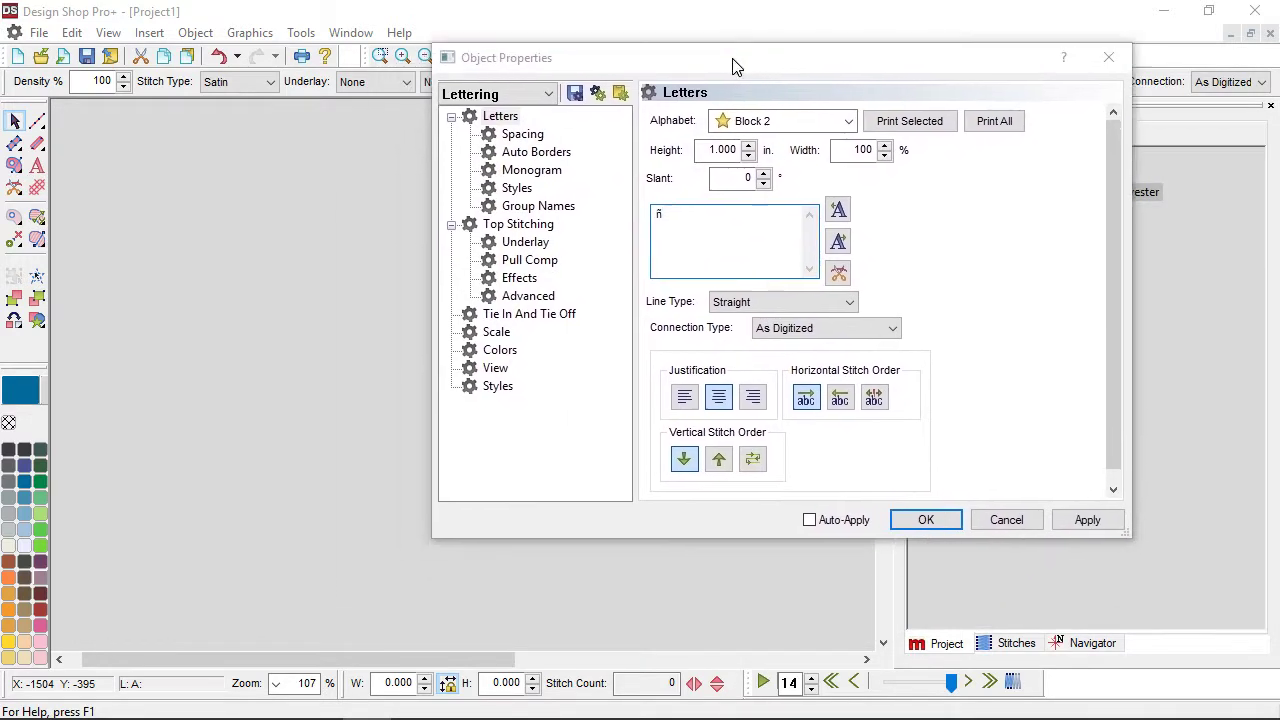
click(1087, 520)
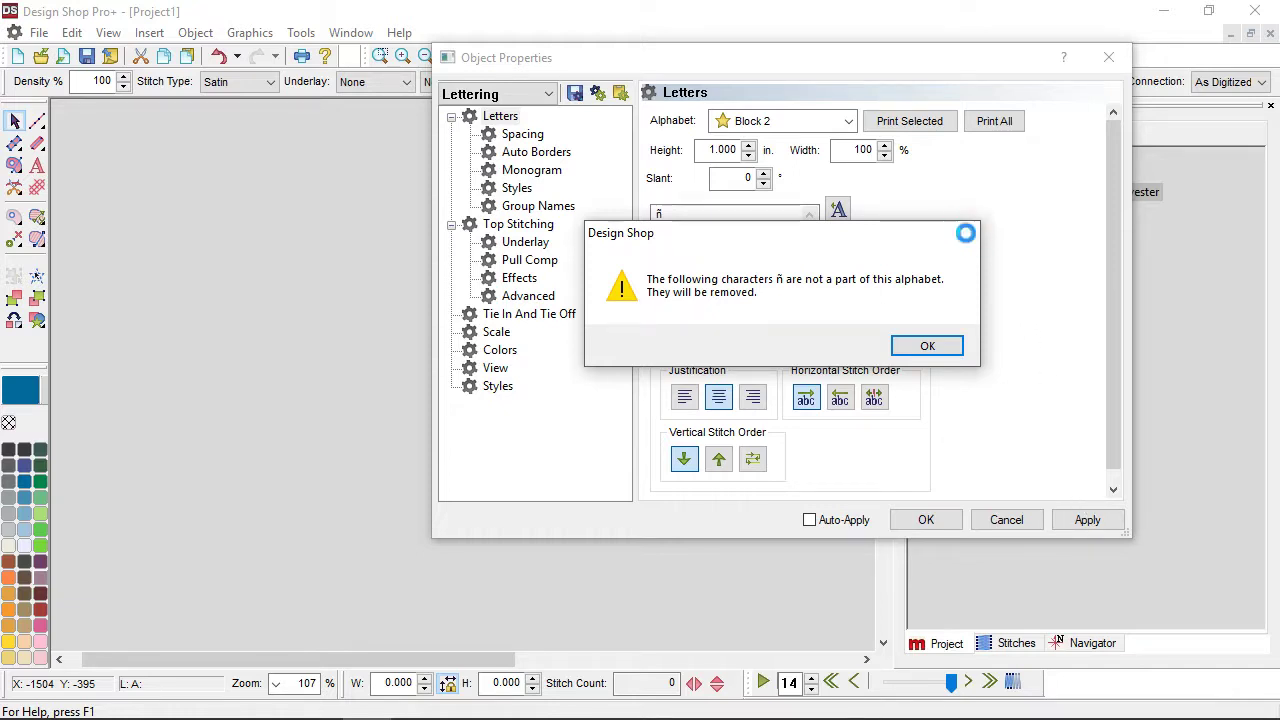
key(Return)
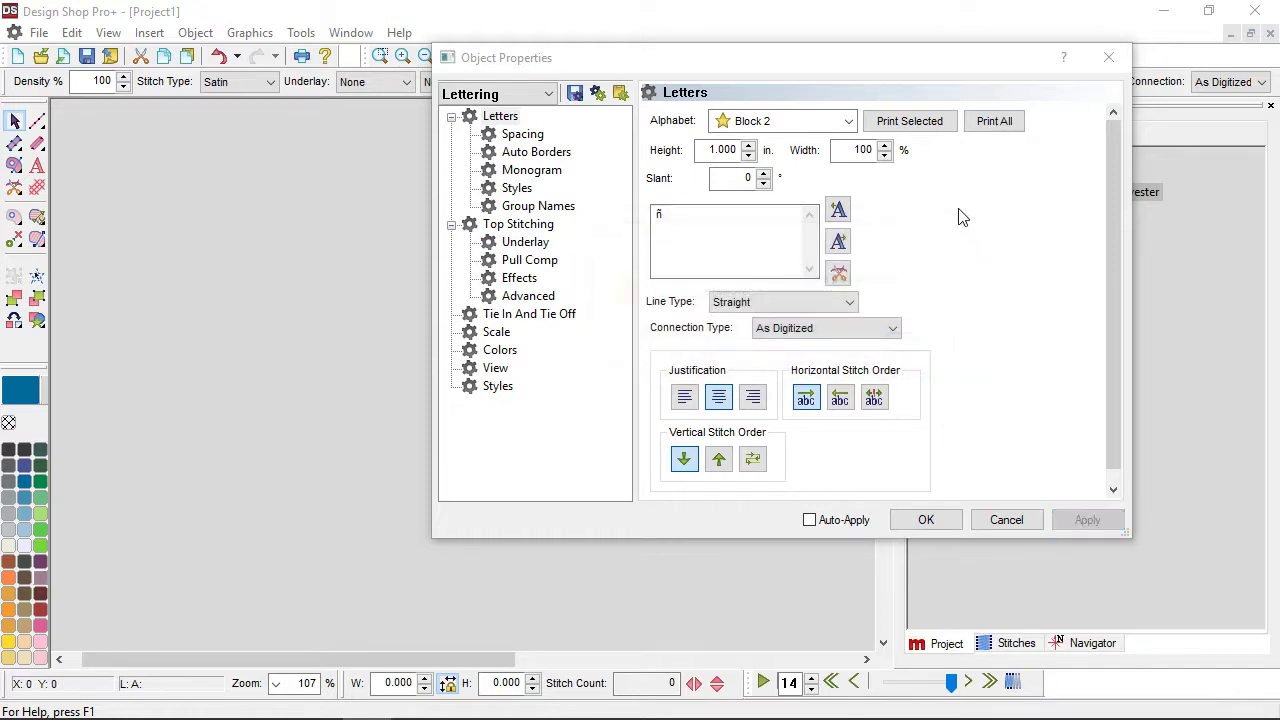
Change the lettering alphabet to Block > Children's Slab and apply it to stitch the ñ
click(849, 121)
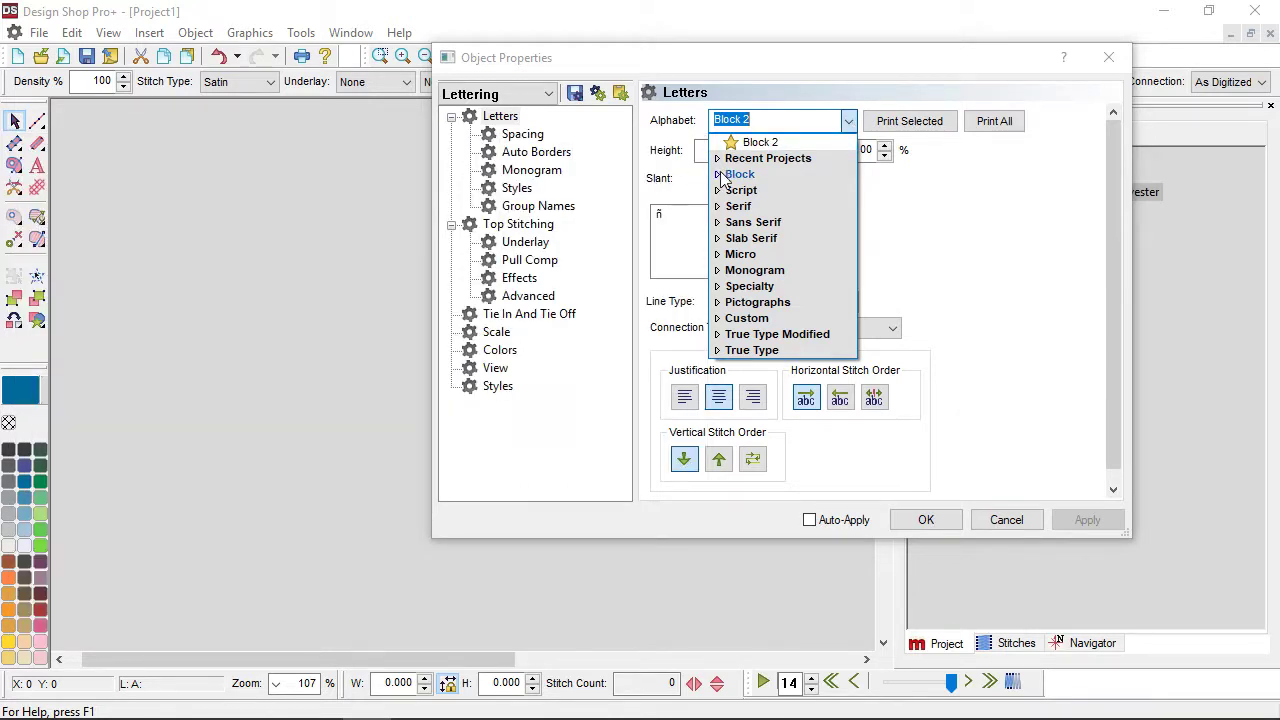
click(726, 178)
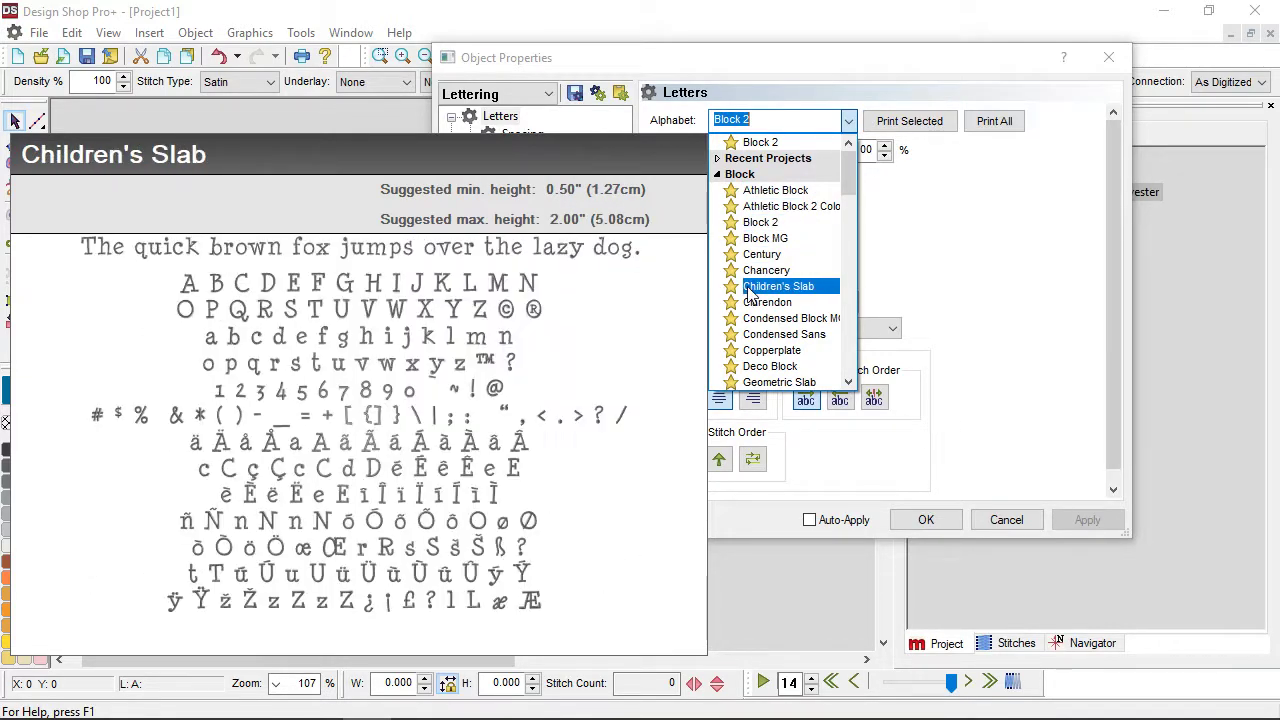
click(747, 286)
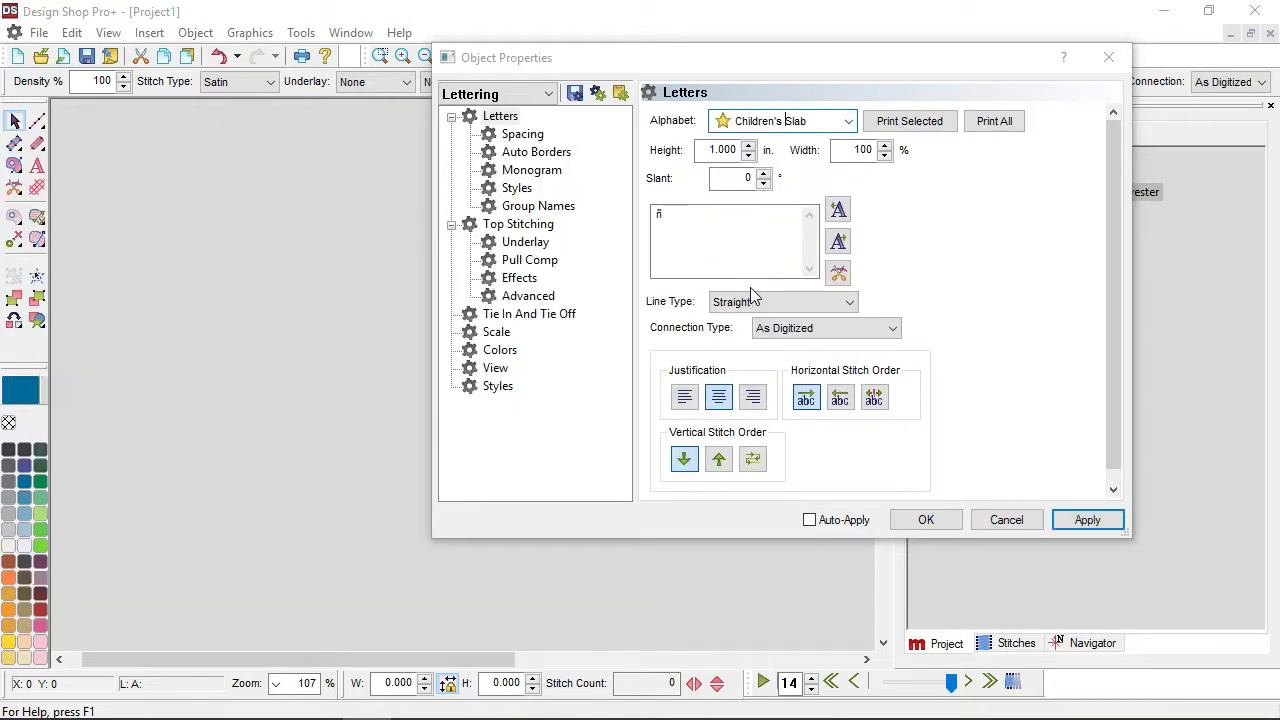
click(1087, 520)
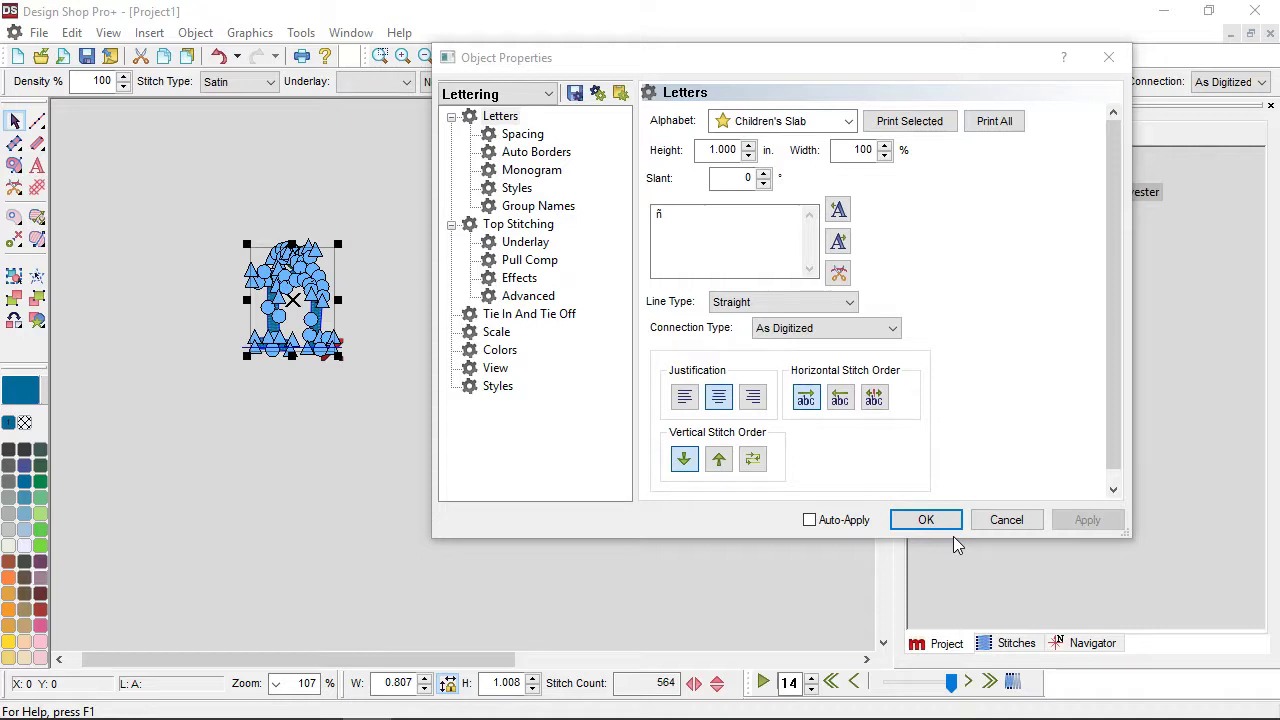
Select the ñ lettering to show its Children's Slab, 1.000 in, 100% width settings
click(273, 451)
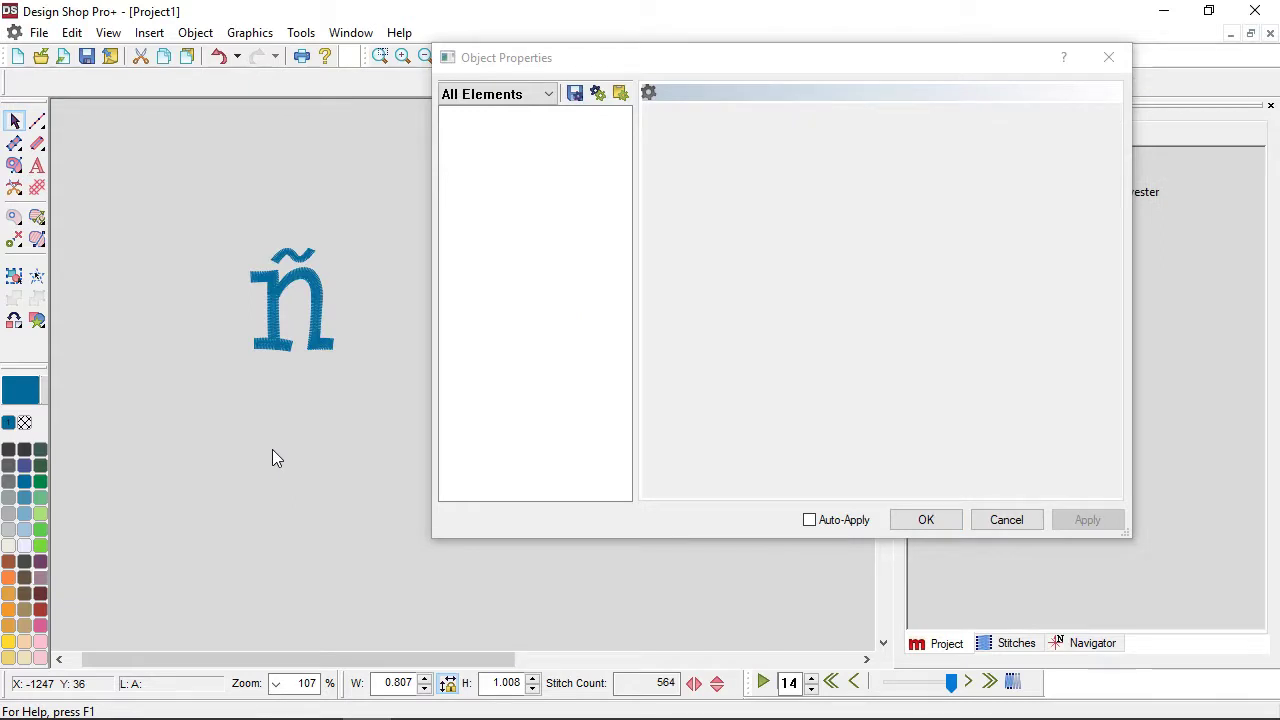
click(590, 65)
click(243, 350)
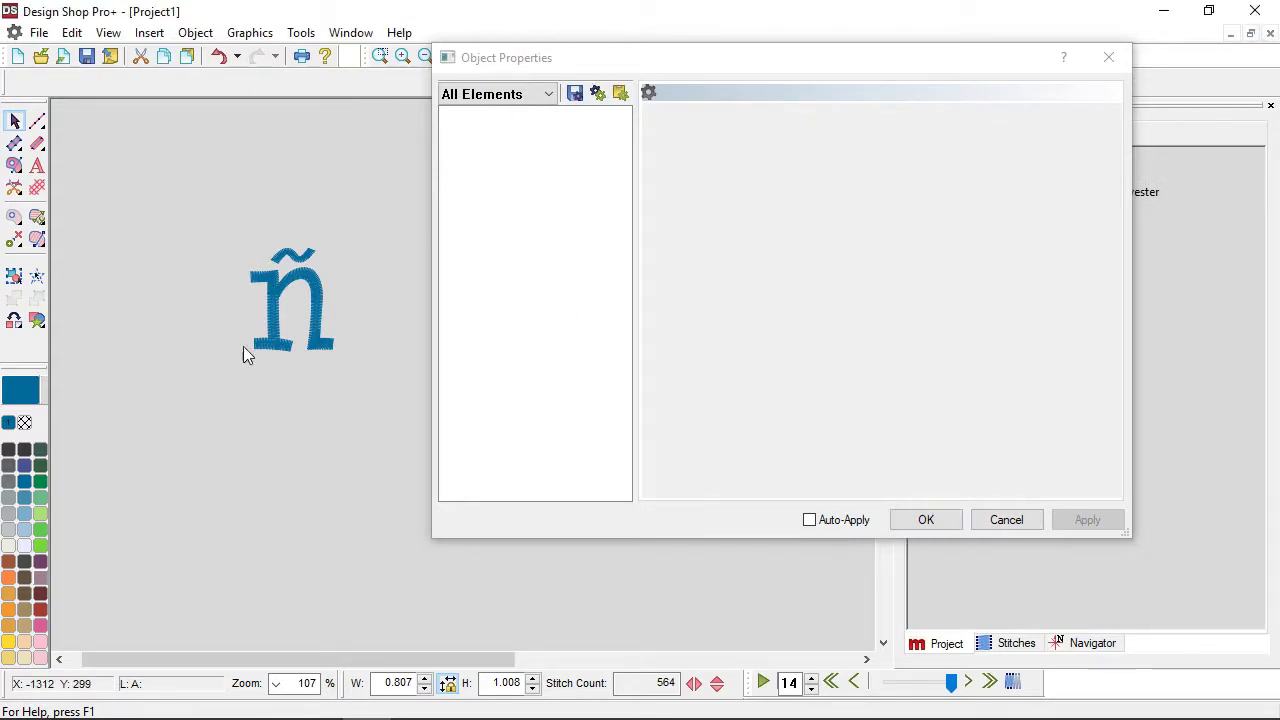
click(318, 316)
click(663, 216)
click(669, 220)
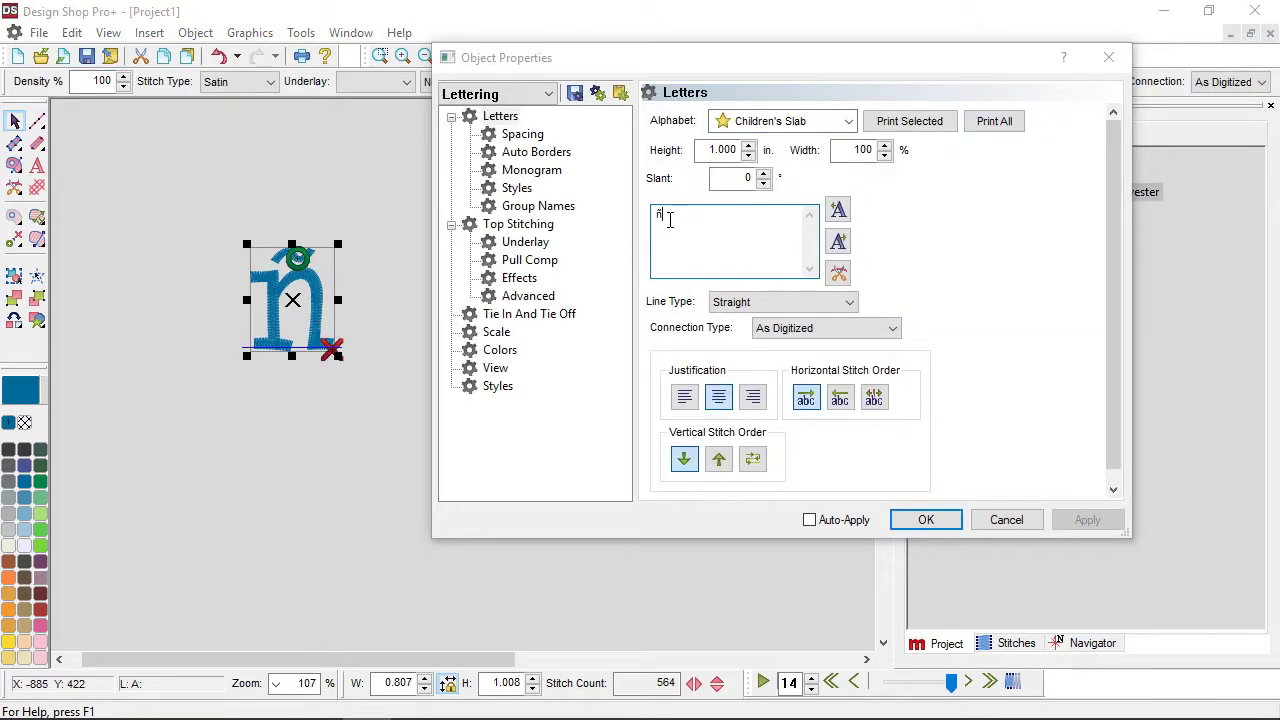
double_click(669, 220)
key(alt+Tab)
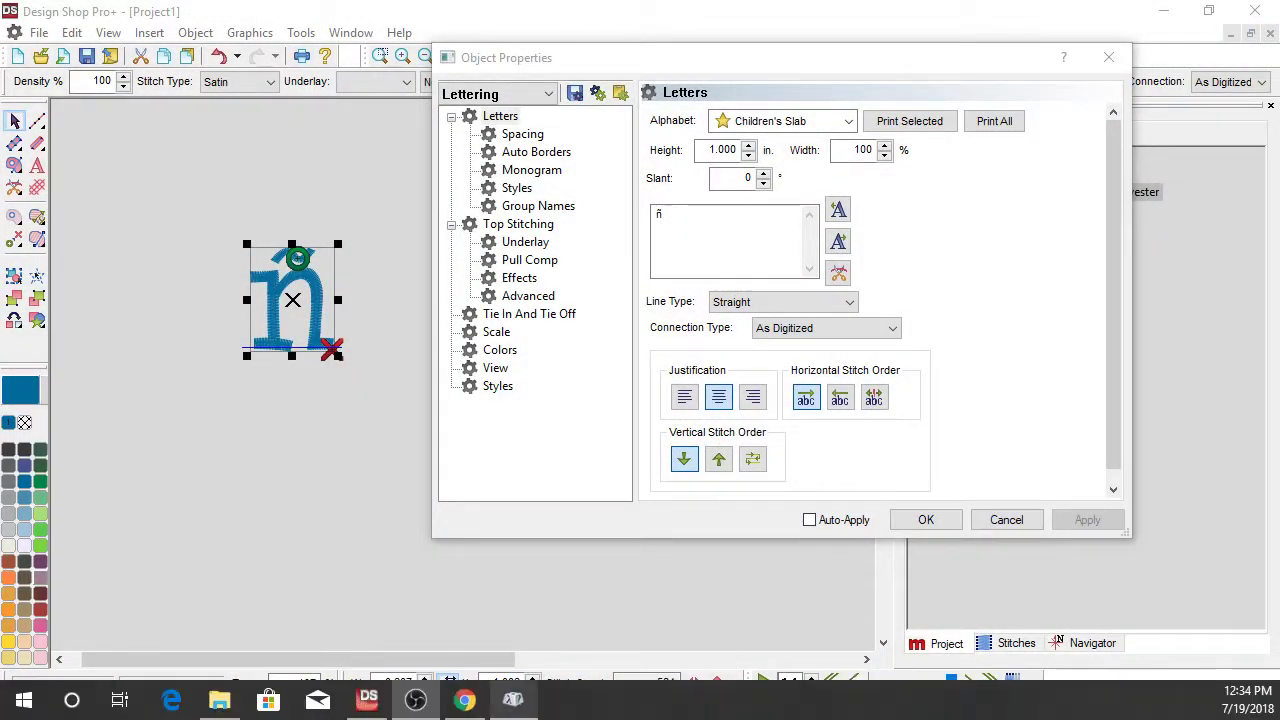
Reopen Character Map in Advanced view and clear the ñ from Characters to copy
click(513, 713)
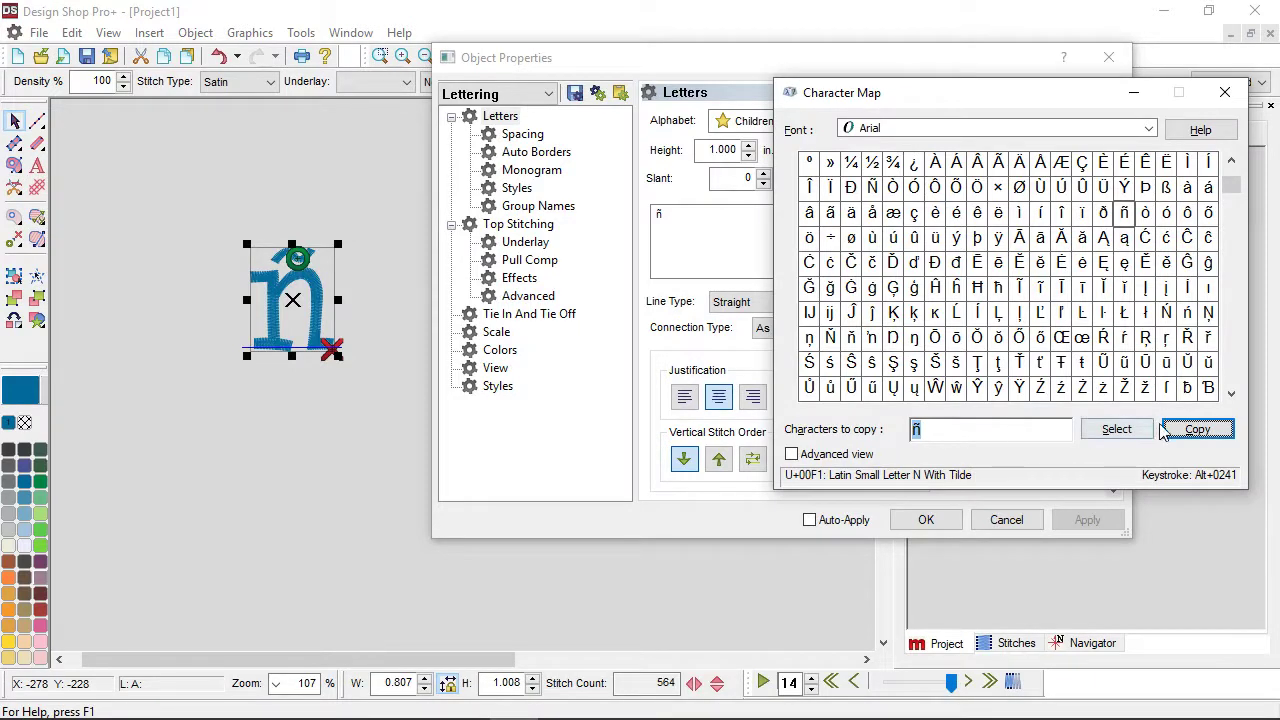
click(792, 455)
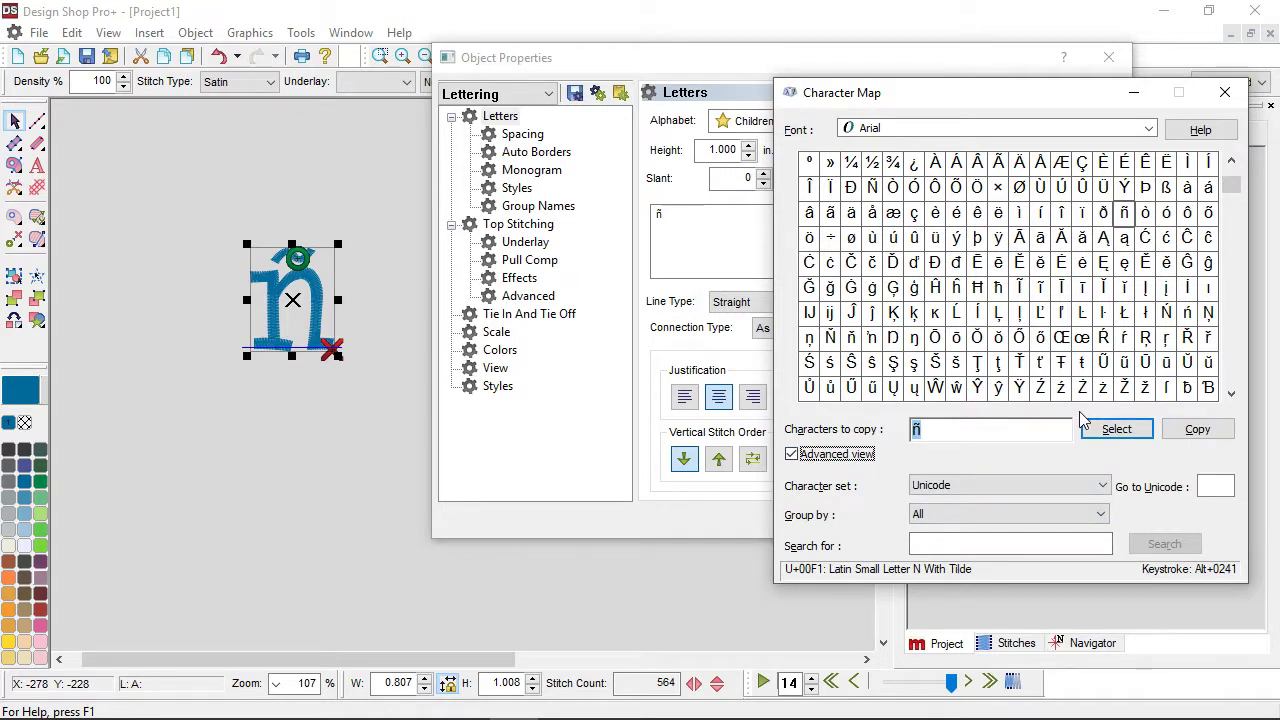
double_click(908, 430)
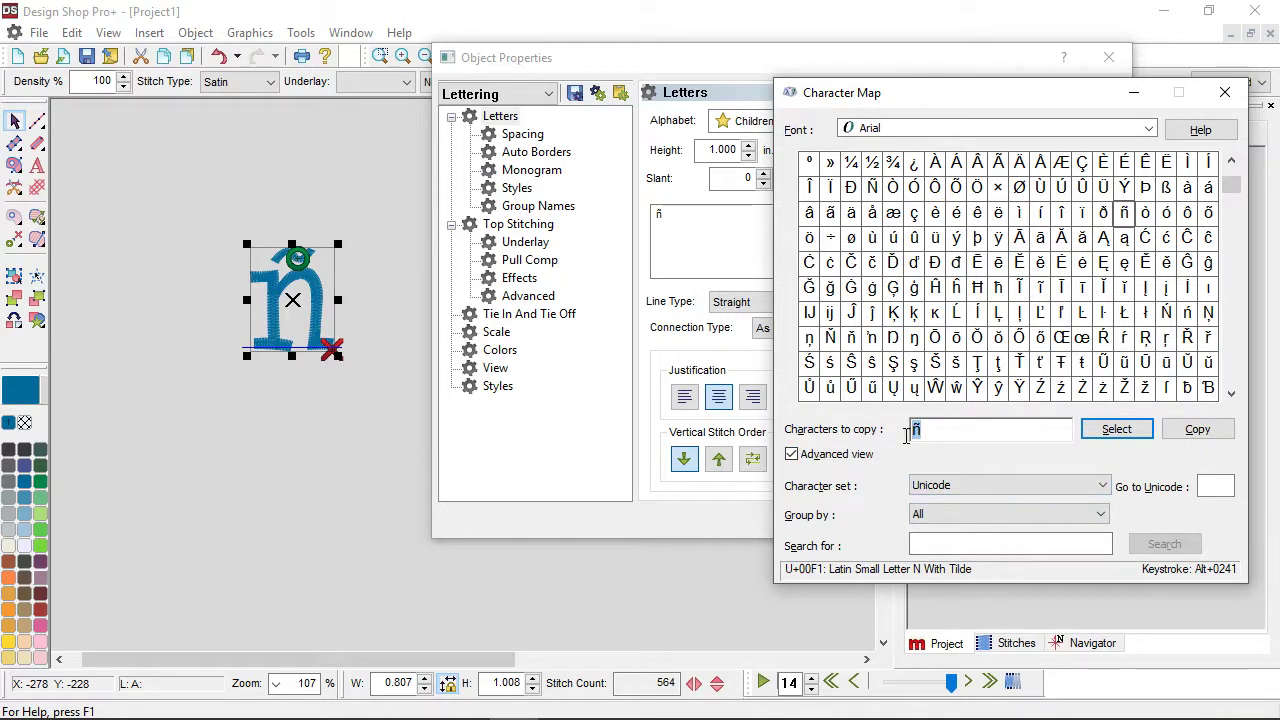
key(BackSpace)
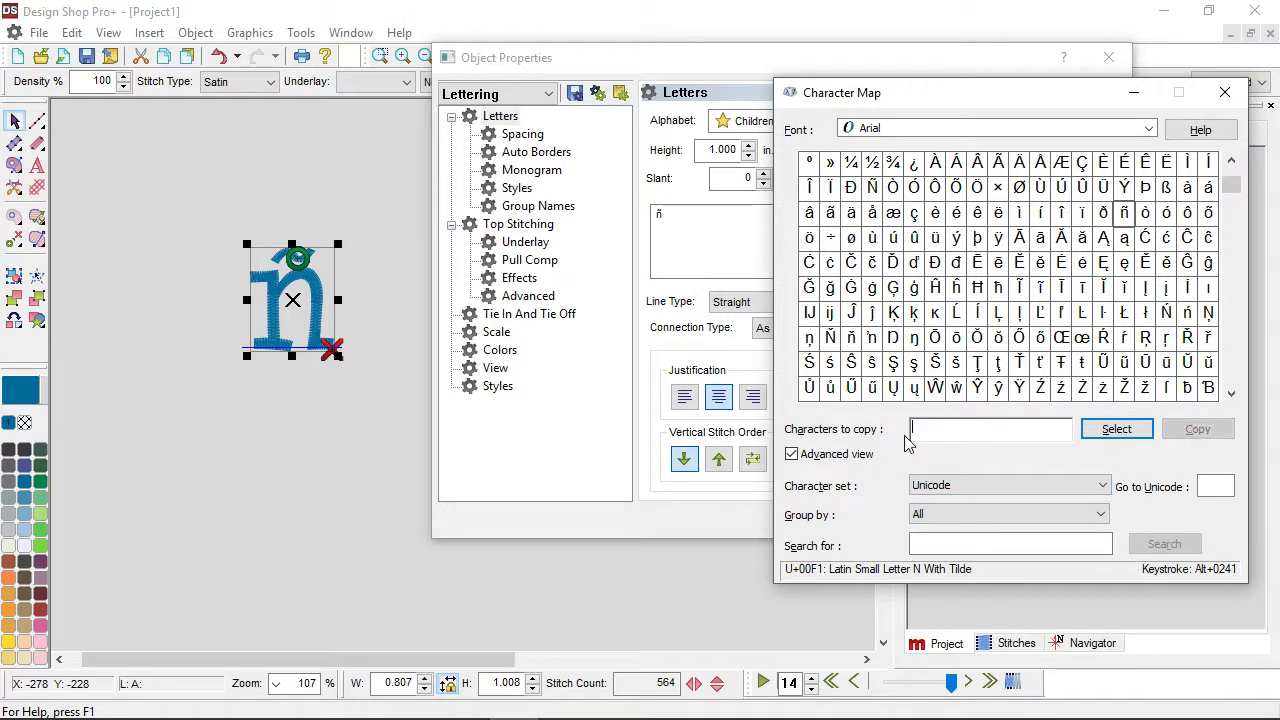
Search for the Eth characters and copy the capital Đ to the clipboard
click(968, 544)
text(eth)
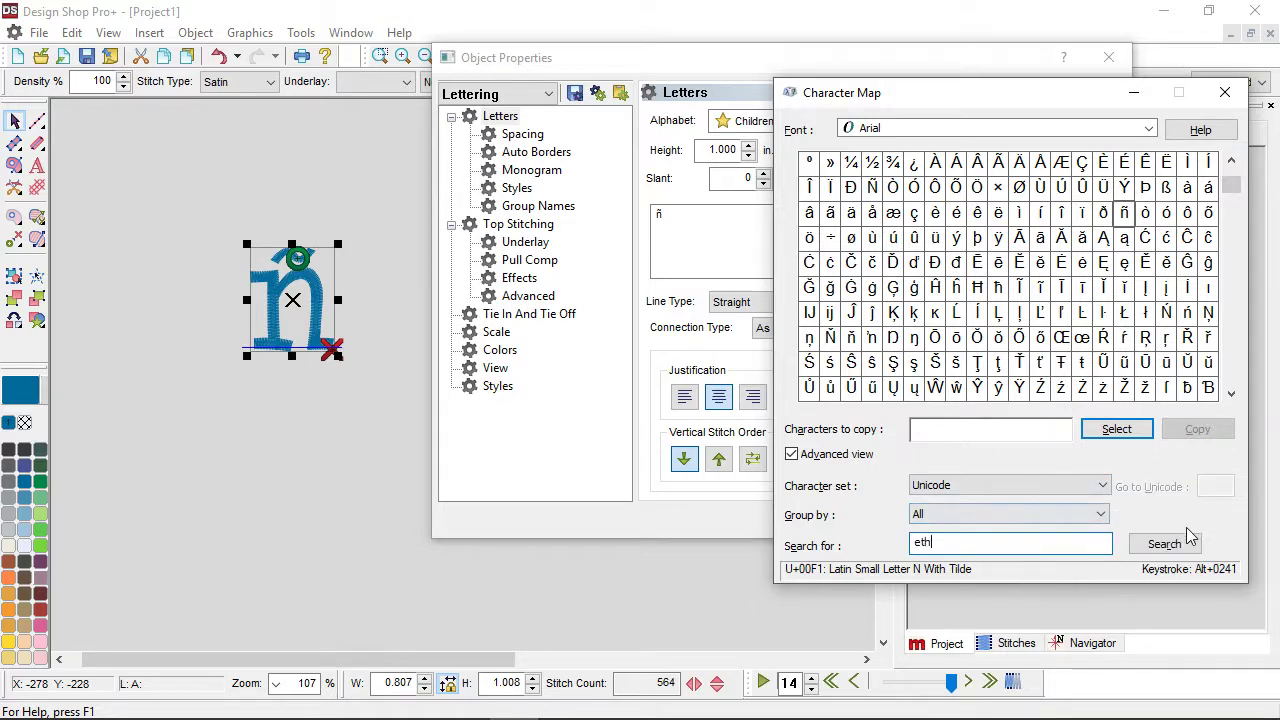
key(Return)
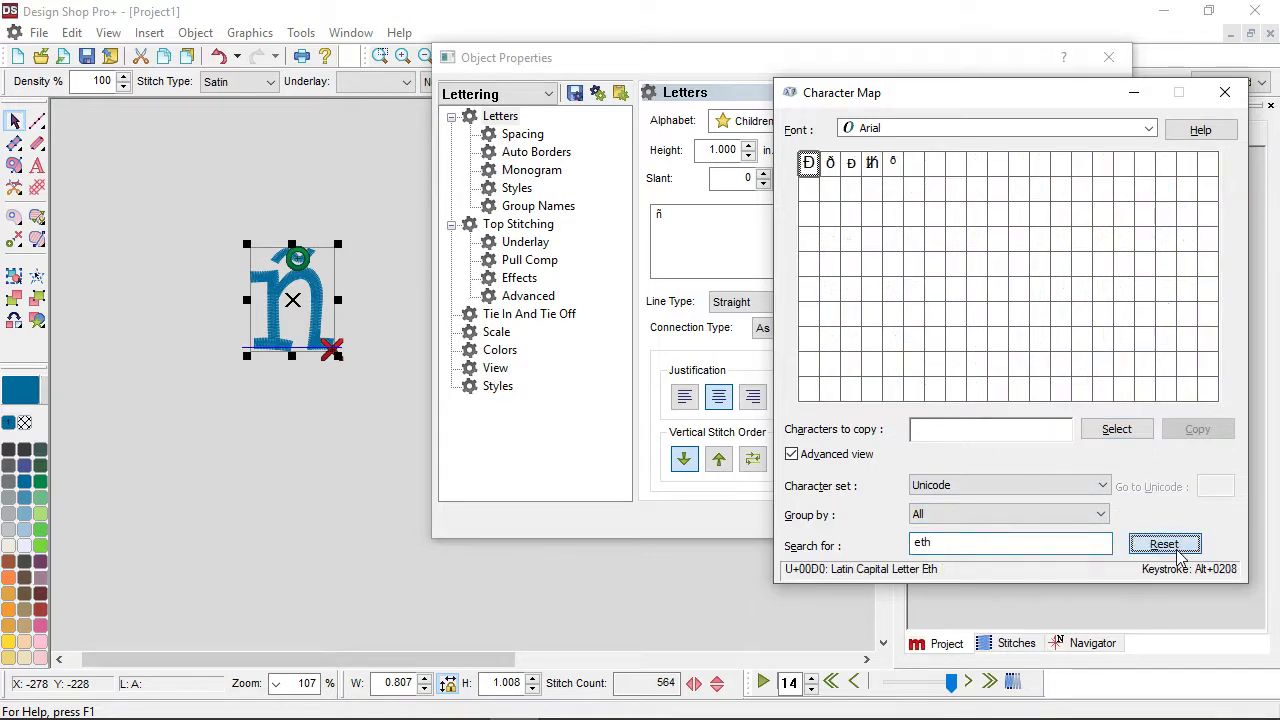
click(829, 164)
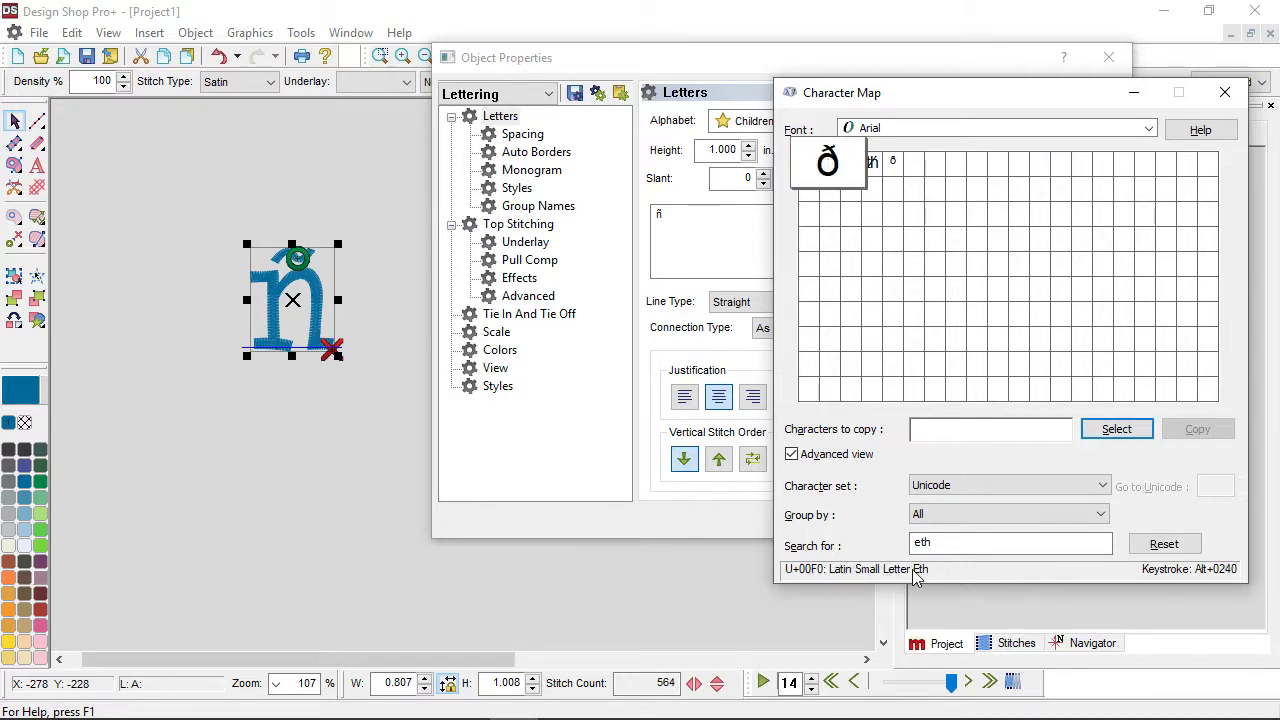
click(812, 162)
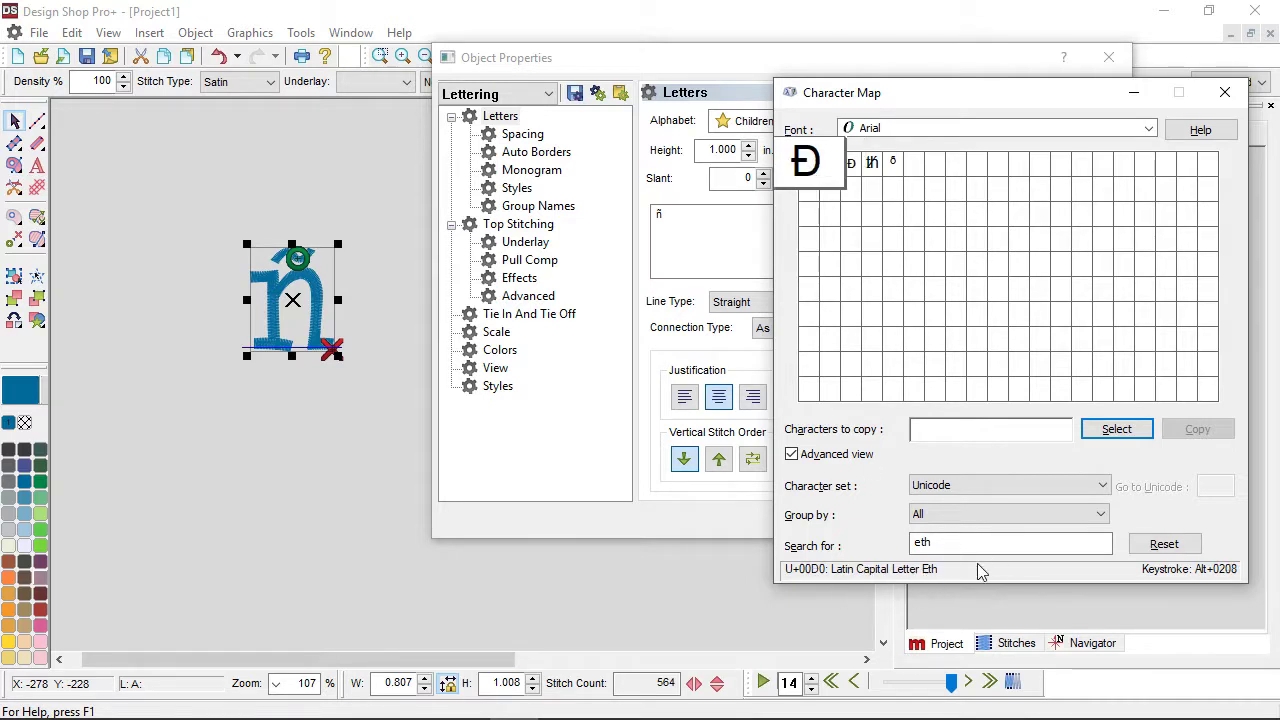
double_click(810, 162)
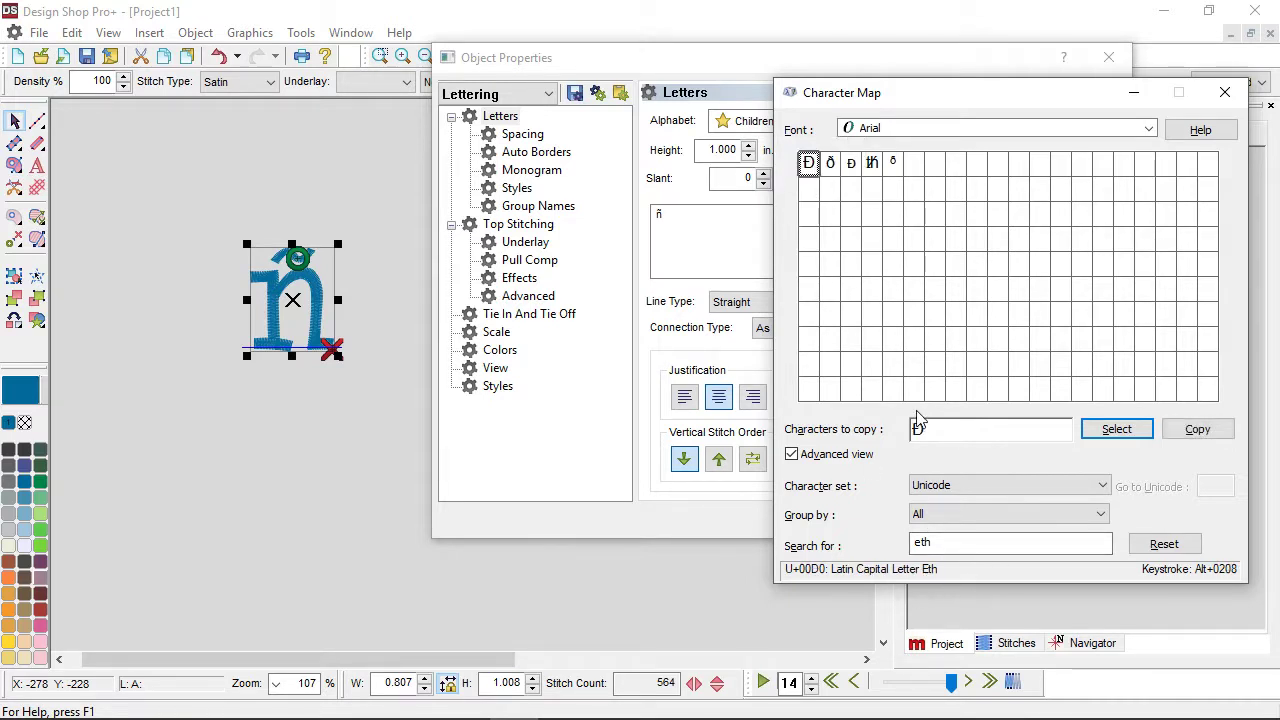
click(1196, 430)
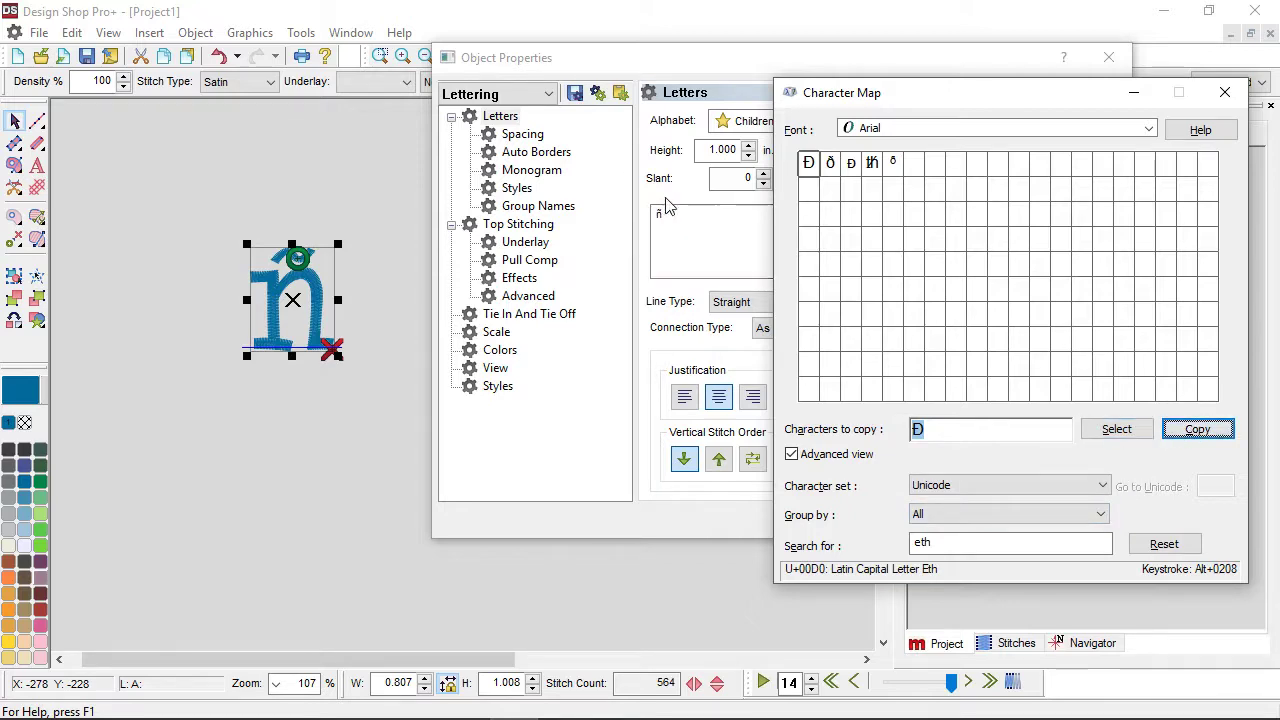
drag(944, 100, 753, 233)
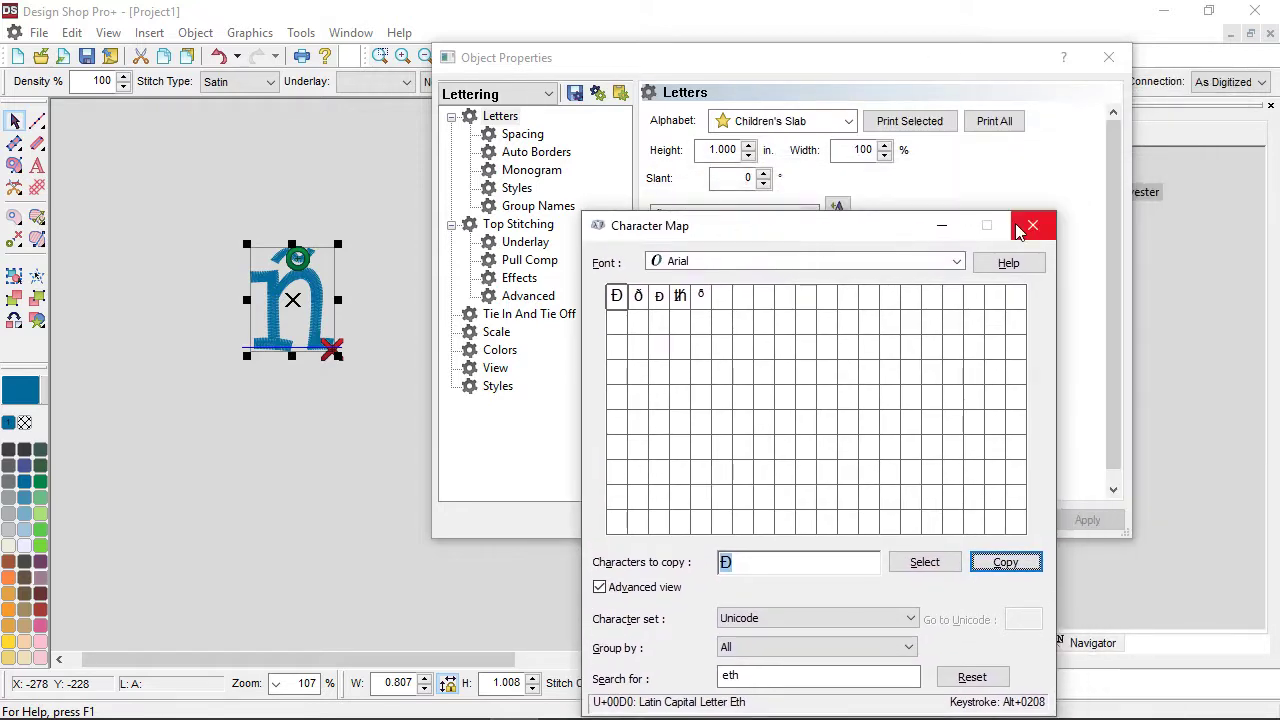
click(1020, 228)
Browse the True Type alphabets in the Alphabet list, then cancel to keep Children's Slab
click(847, 121)
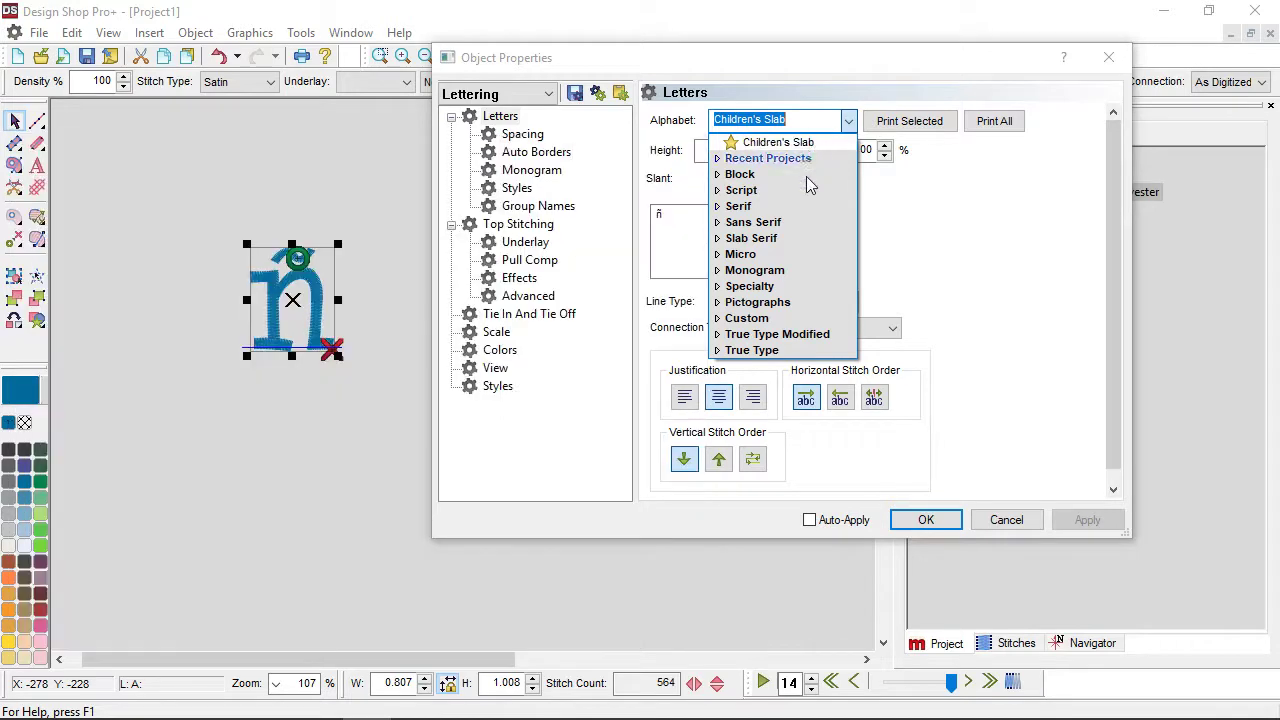
click(752, 352)
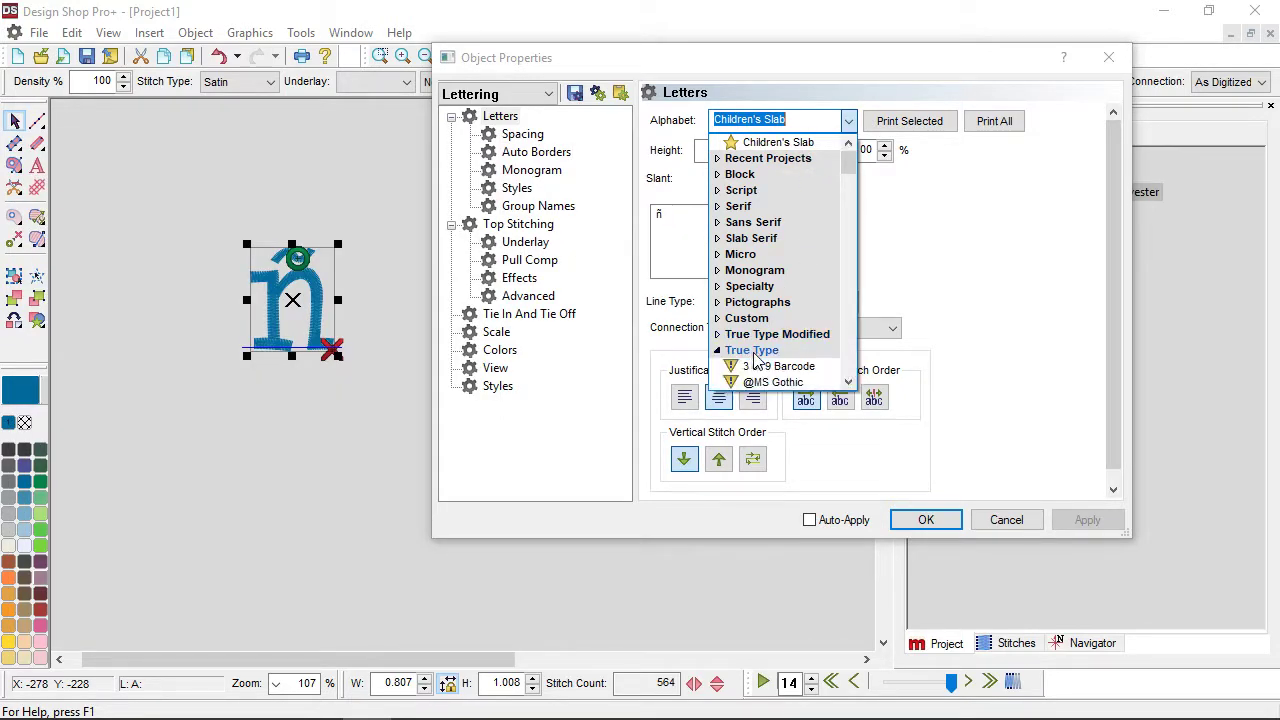
scroll(760, 350, down, 5)
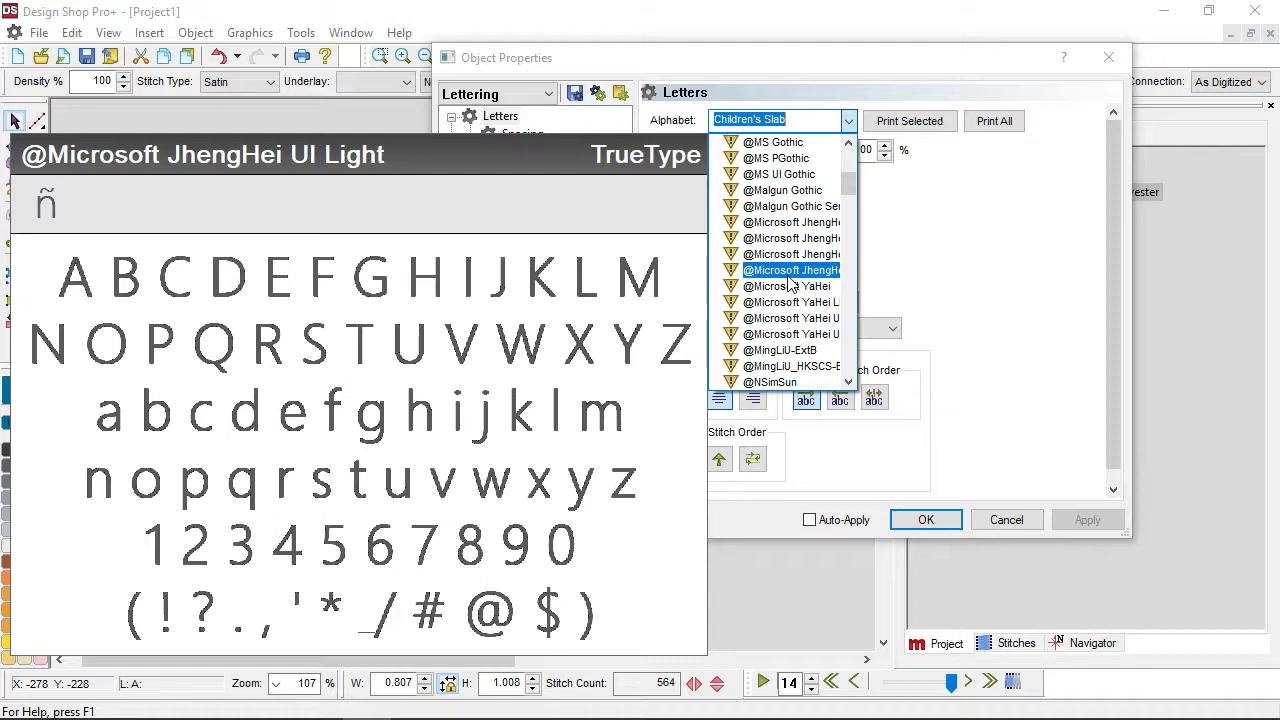
scroll(790, 285, down, 15)
mouse_move(372, 705)
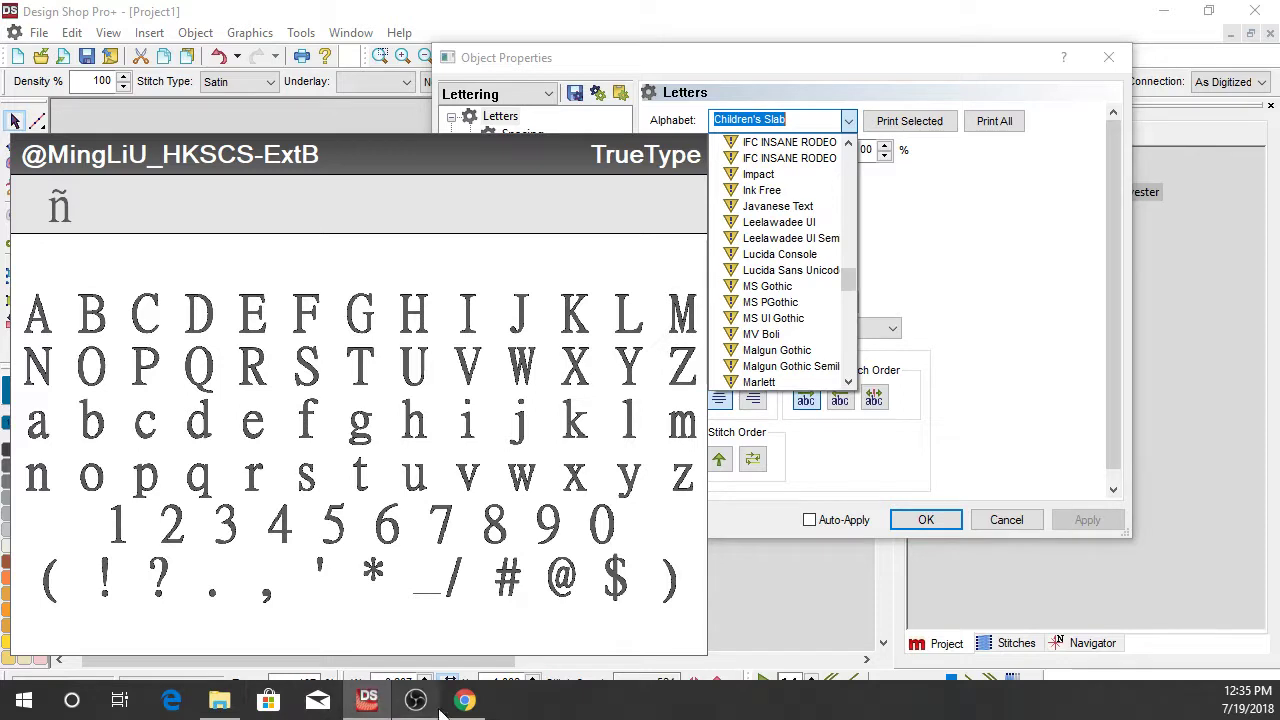
key(Escape)
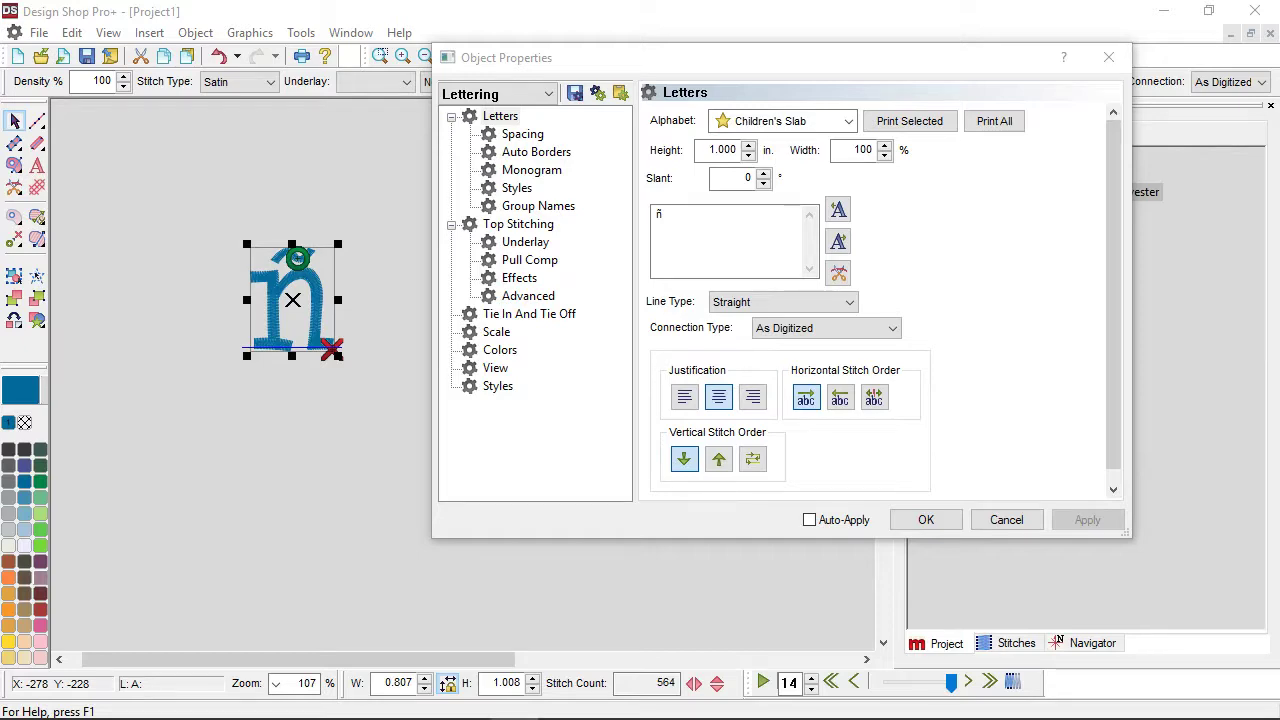
Close Character Map and Object Properties, then deselect the stitched ñ lettering
drag(423, 257, 686, 116)
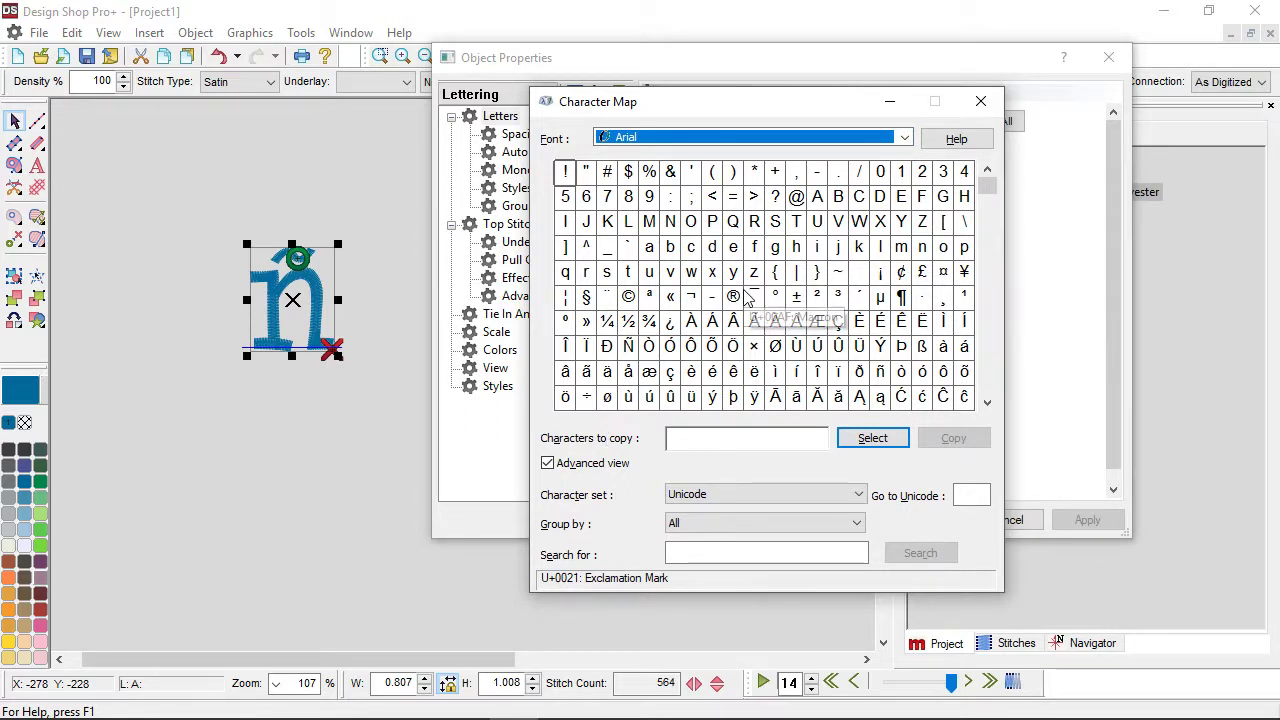
click(981, 101)
click(1108, 57)
click(414, 498)
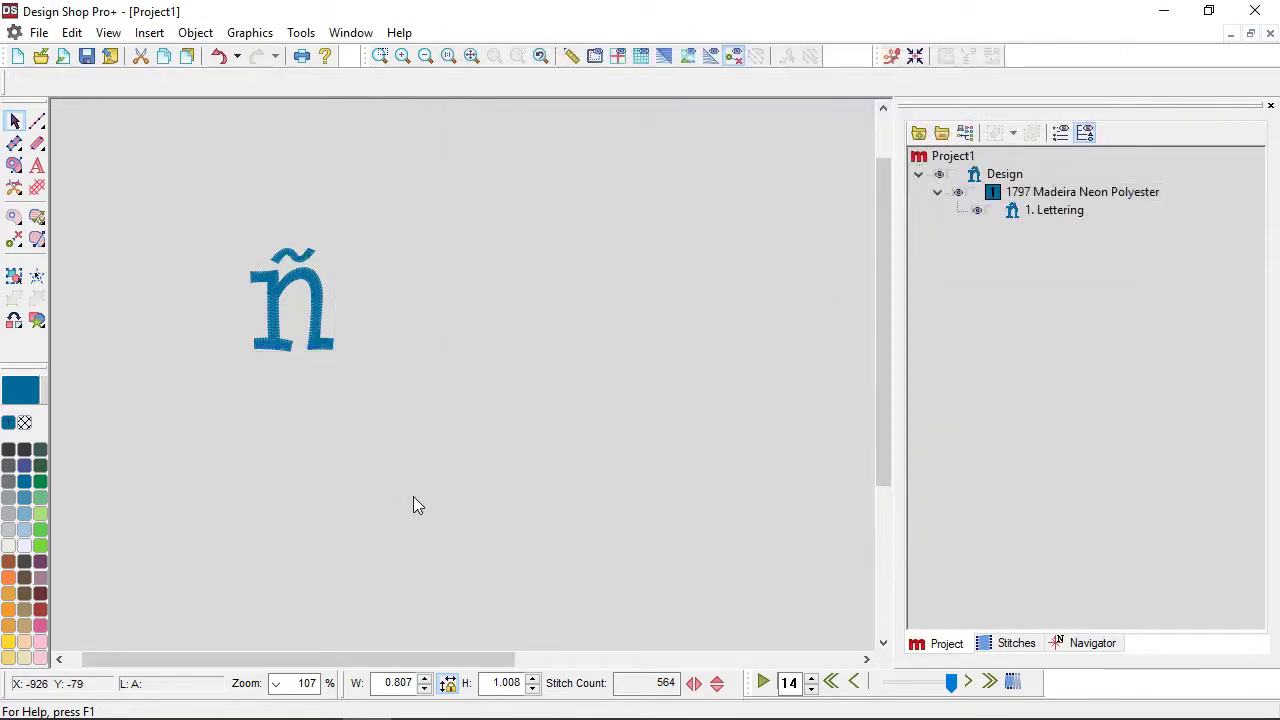